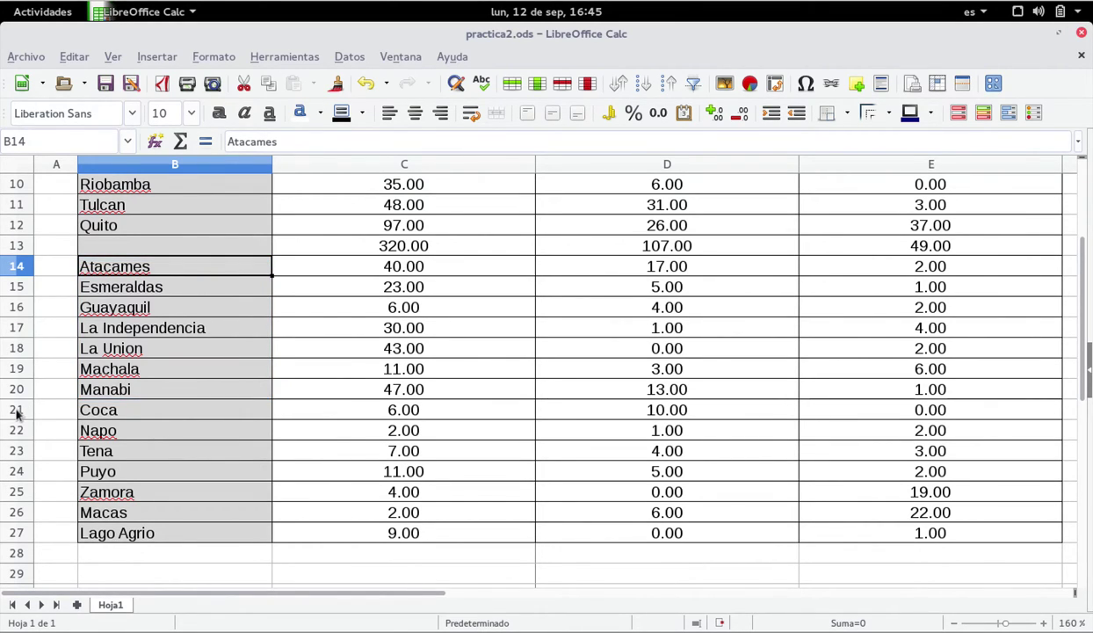
- Insert two empty rows above the Coca row, at row 21
click(153, 410)
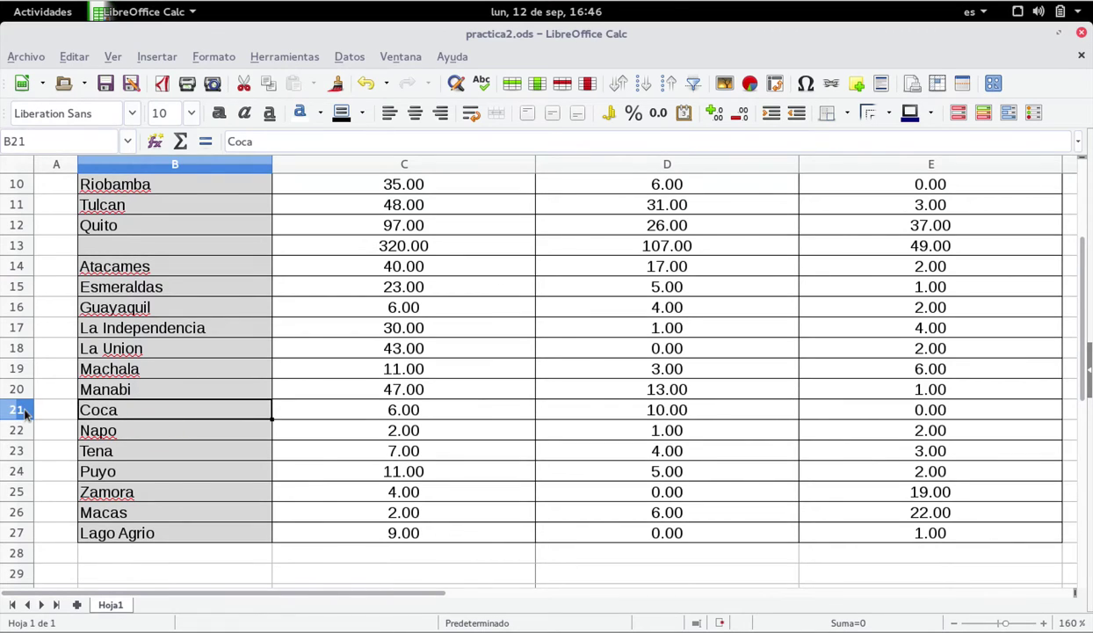
click(21, 412)
right_click(21, 411)
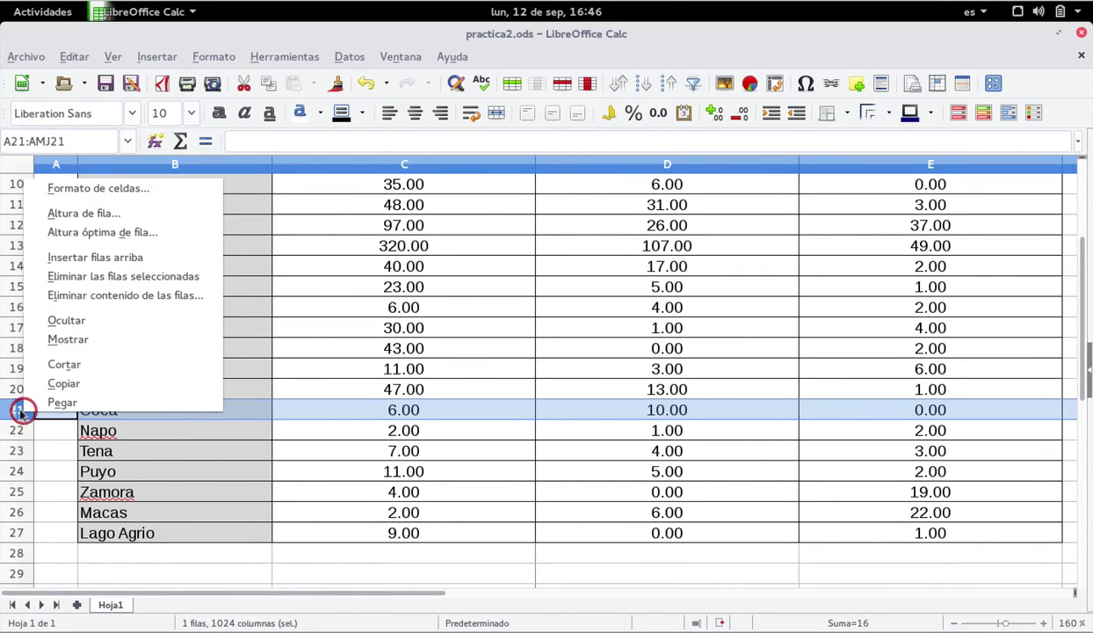
click(97, 257)
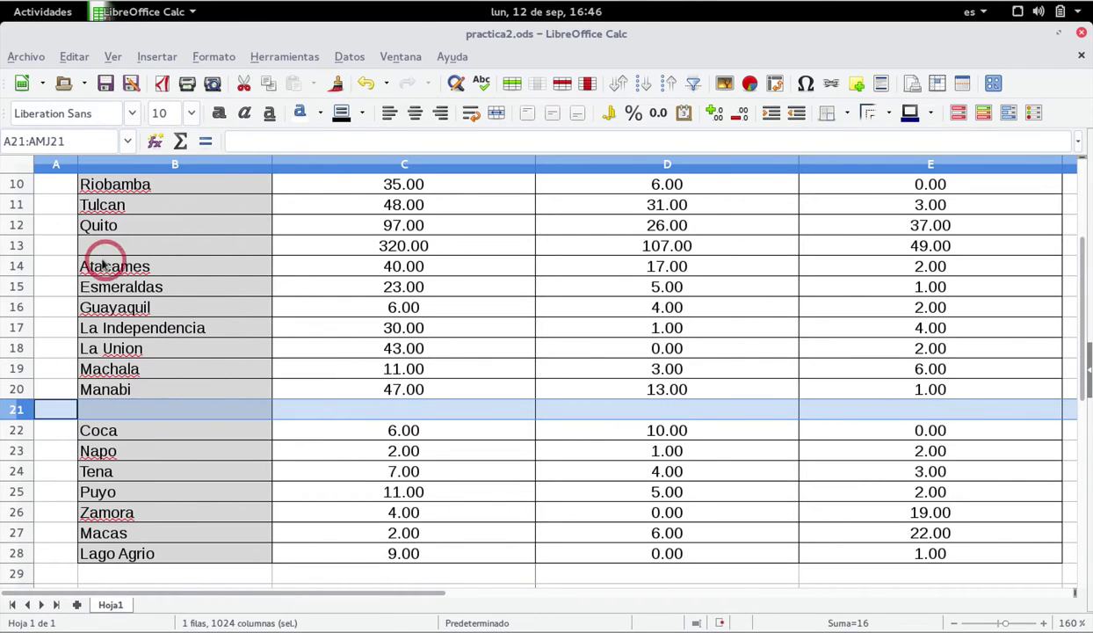
right_click(14, 416)
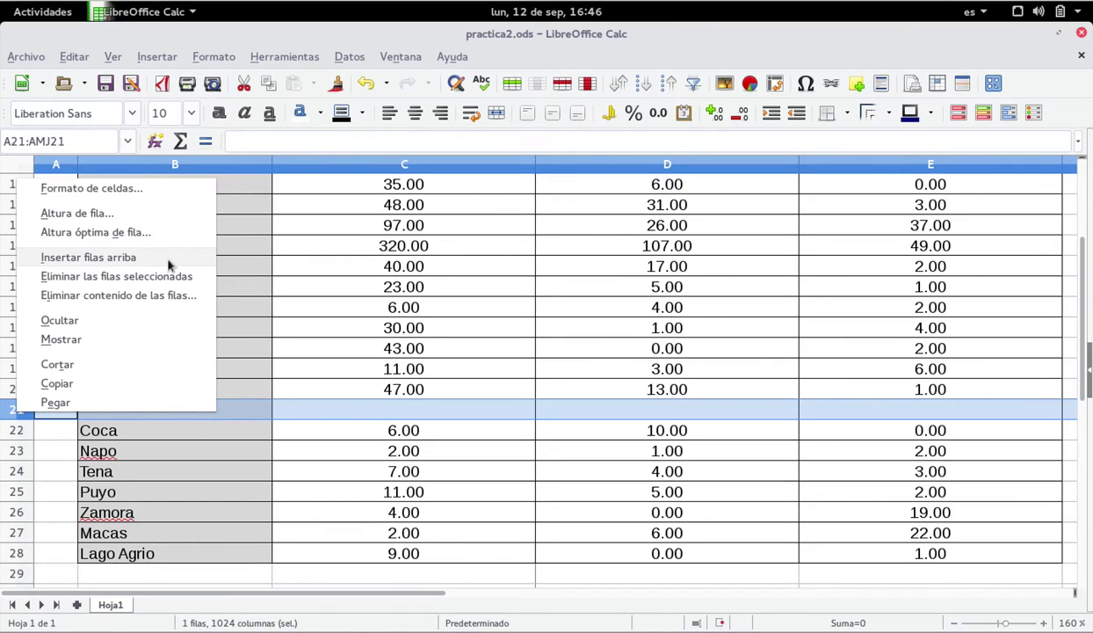
click(97, 257)
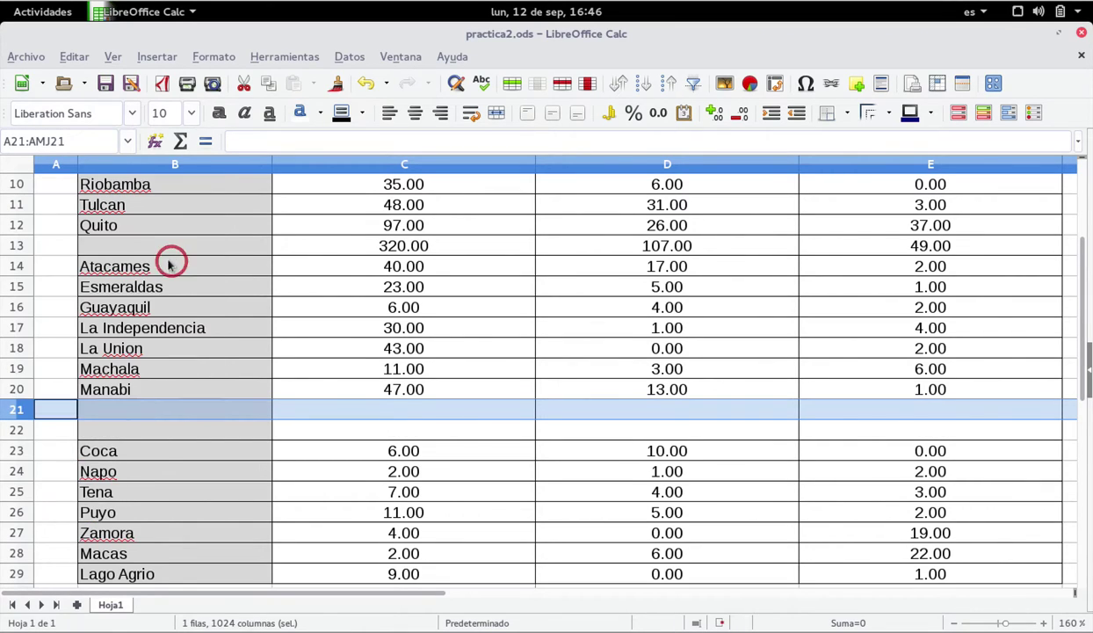
- Enter the formula =suma(C14:C20) in cell C21 to total the Atacames to Manabi values
click(498, 429)
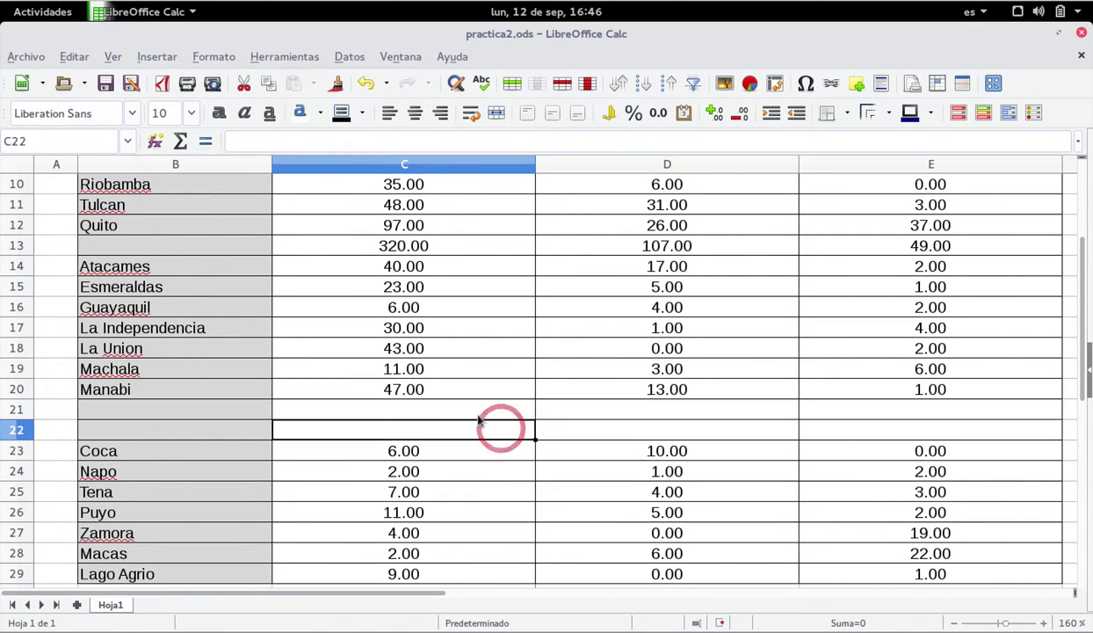
click(478, 410)
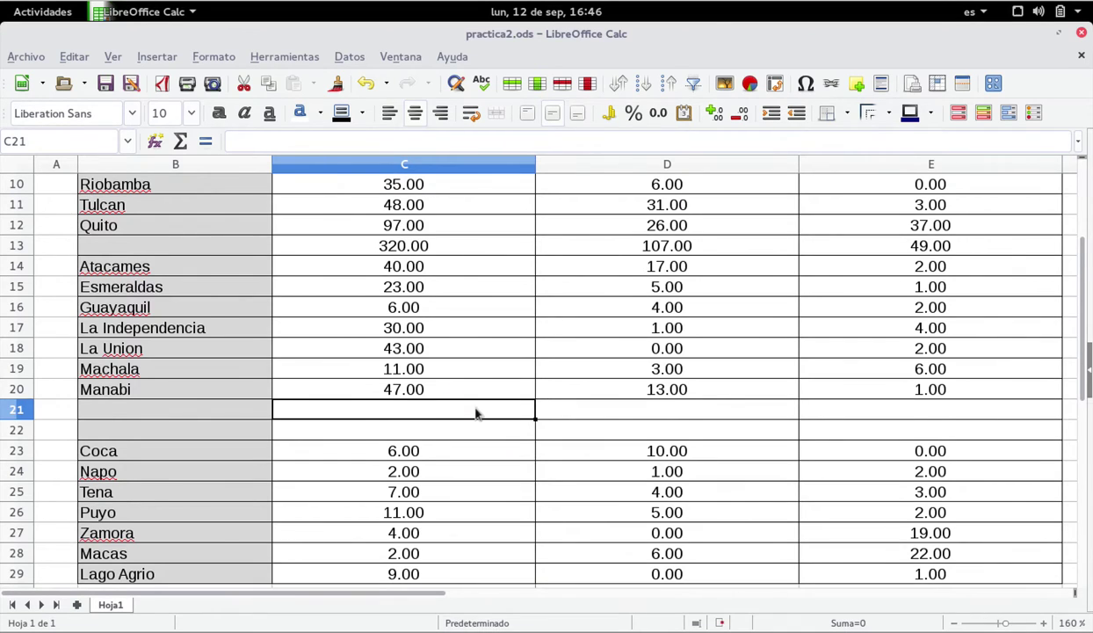
scroll(476, 413, down, 1)
scroll(475, 413, up, 1)
text(=su)
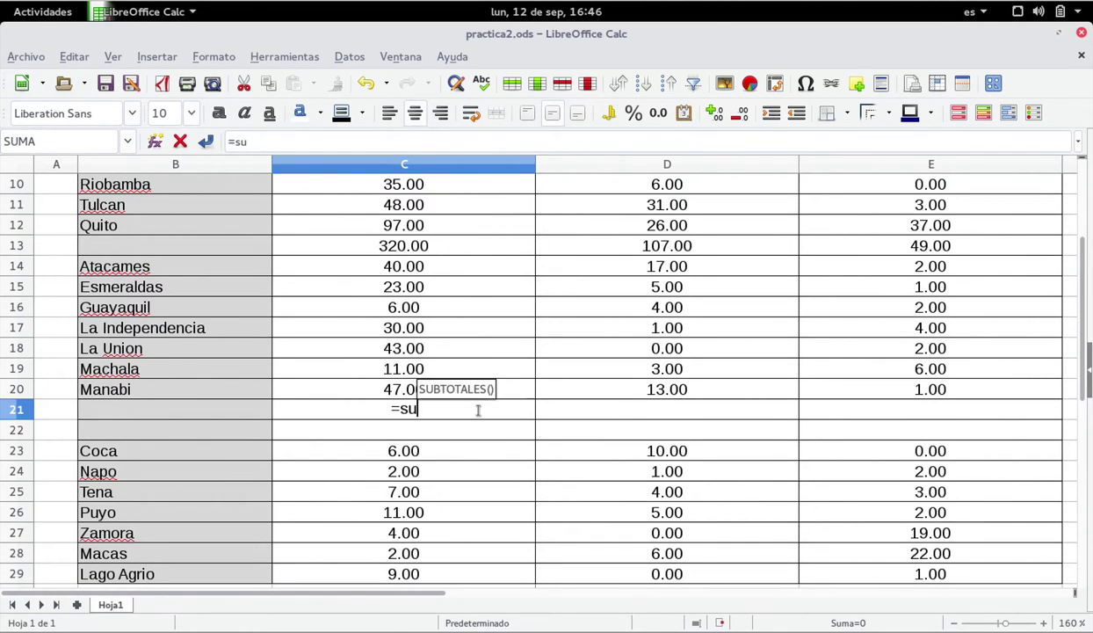
text(ma()
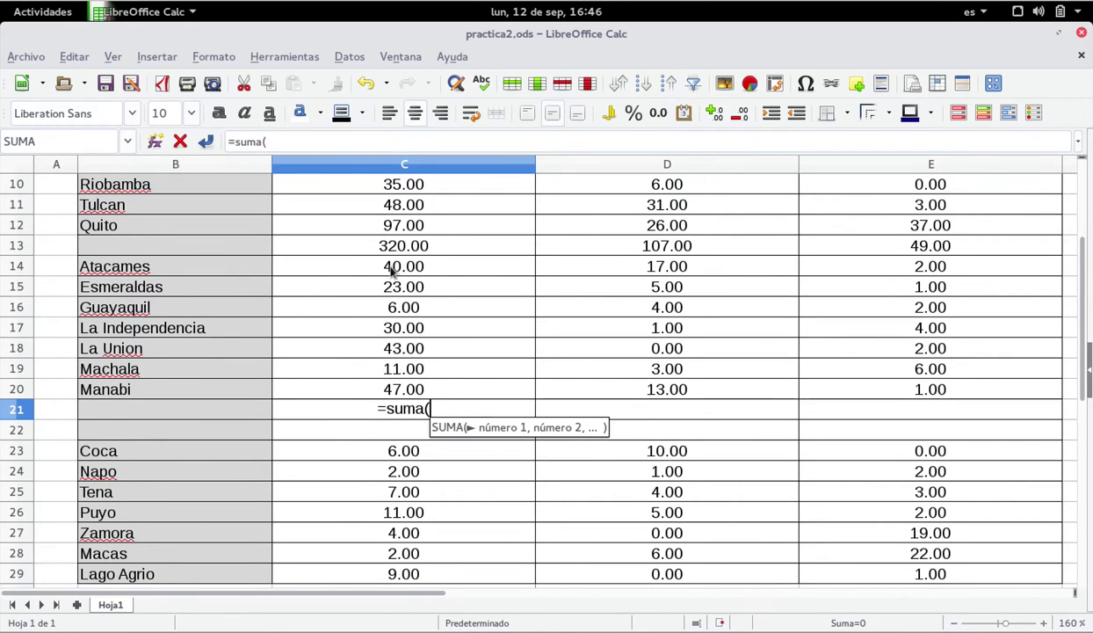
drag(396, 264, 397, 384)
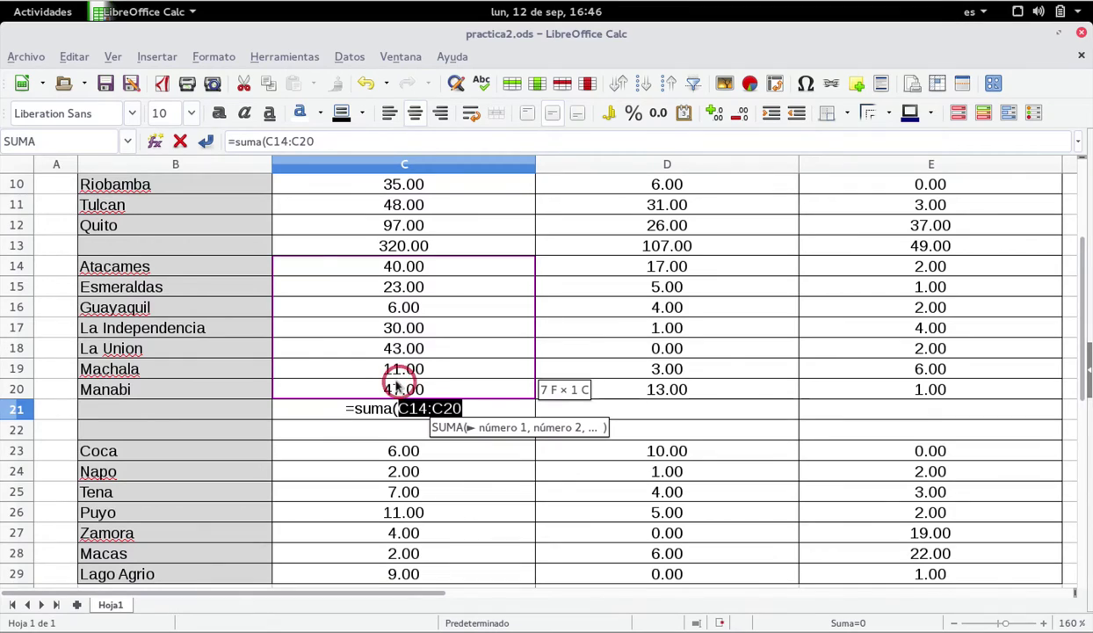
text())
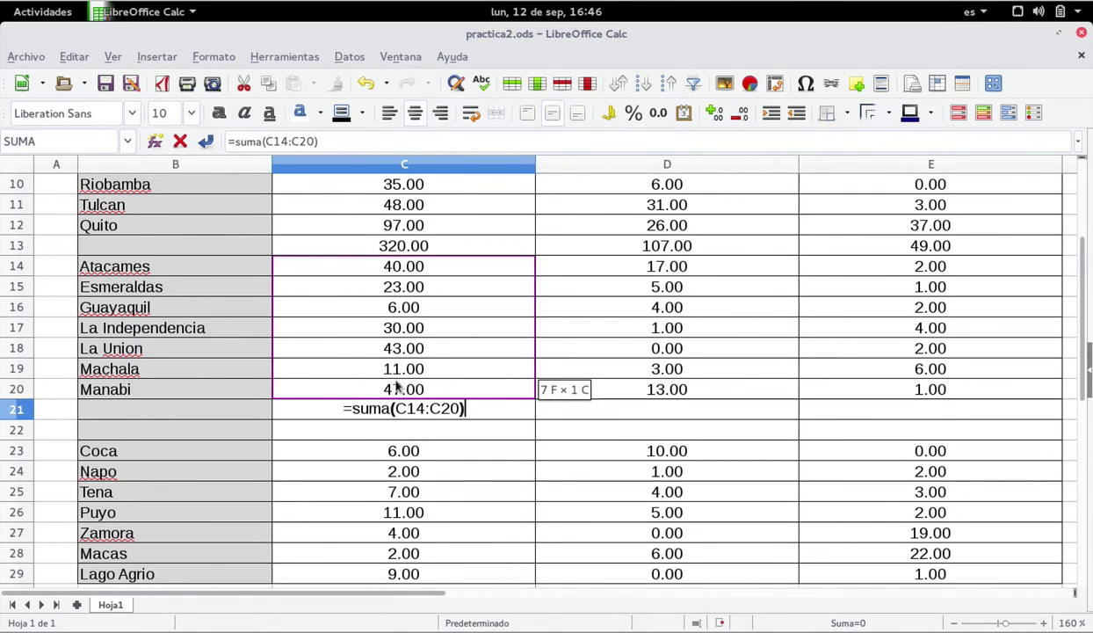
key(Return)
key(Up)
key(Up)
key(Up)
key(Up)
key(Up)
key(Up)
key(Up)
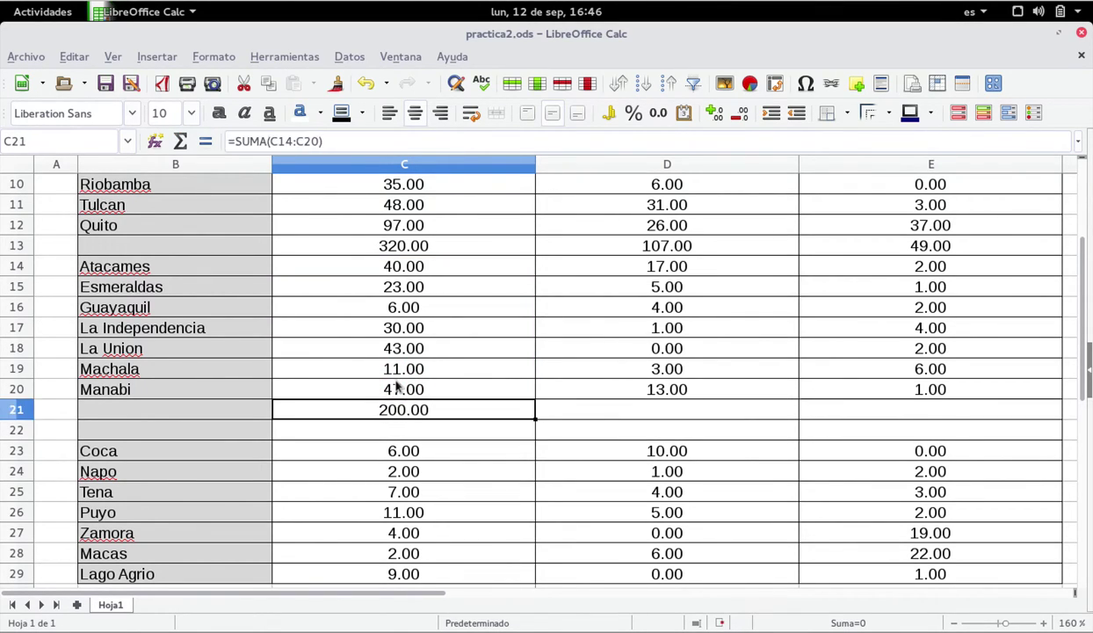
key(Down)
key(Down)
key(Down)
key(Down)
key(Down)
key(Down)
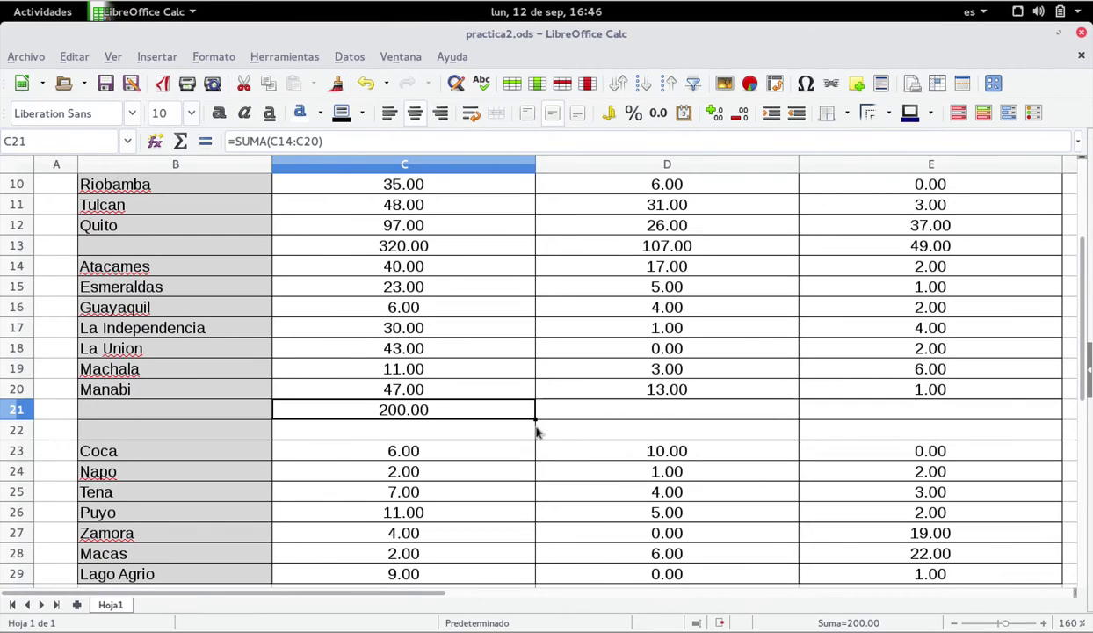
- Fill the sum formula from C21 across to D21 and E21, and check the formula in D21
drag(535, 420, 936, 406)
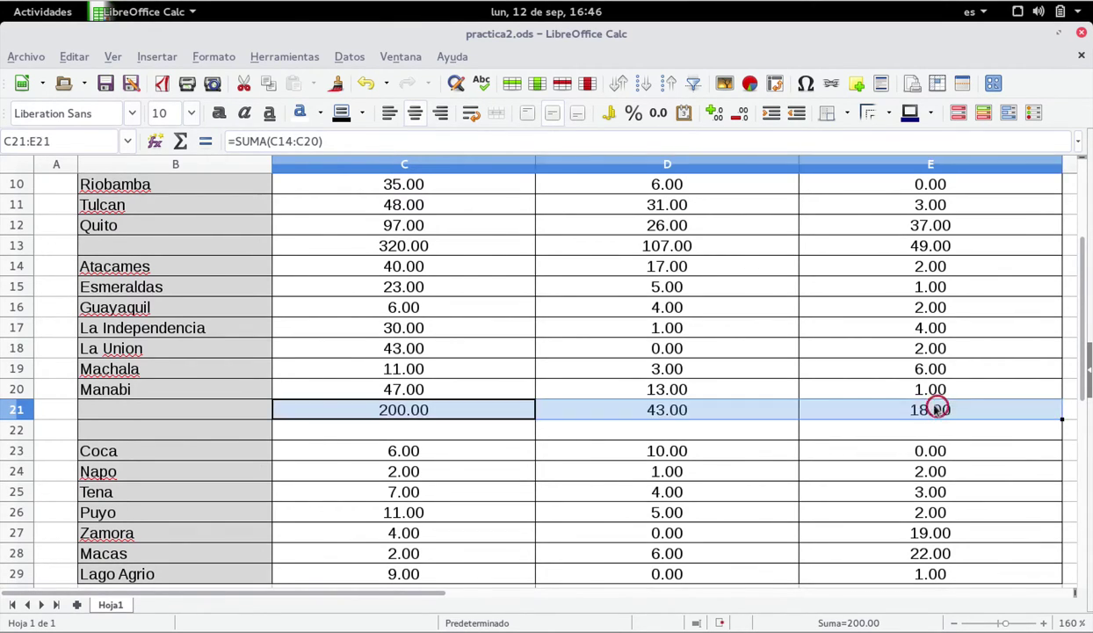
click(686, 414)
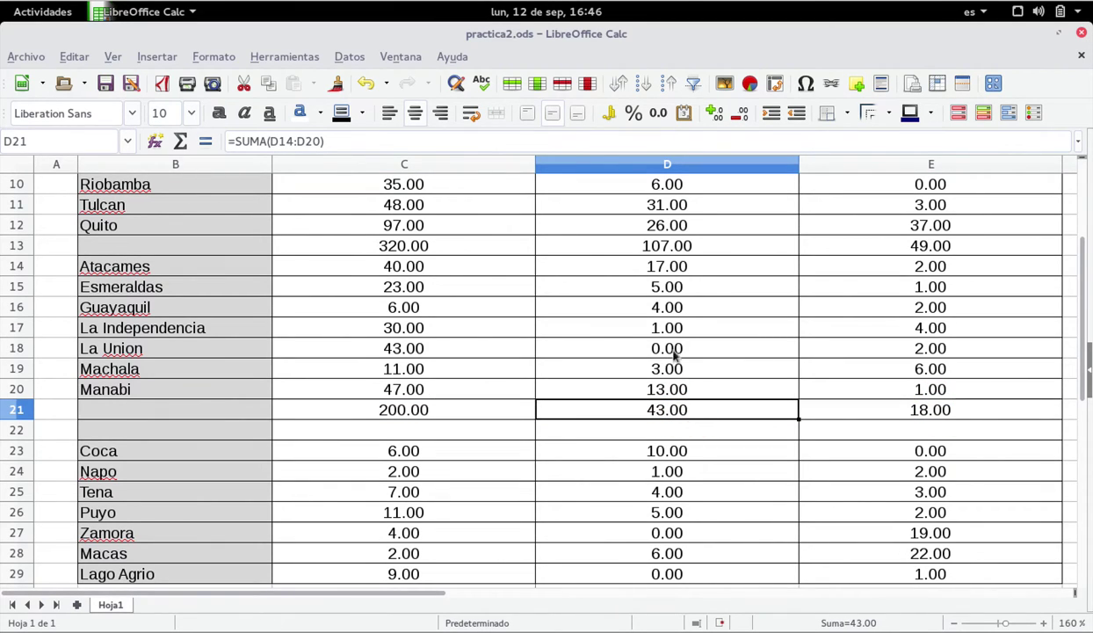
click(666, 269)
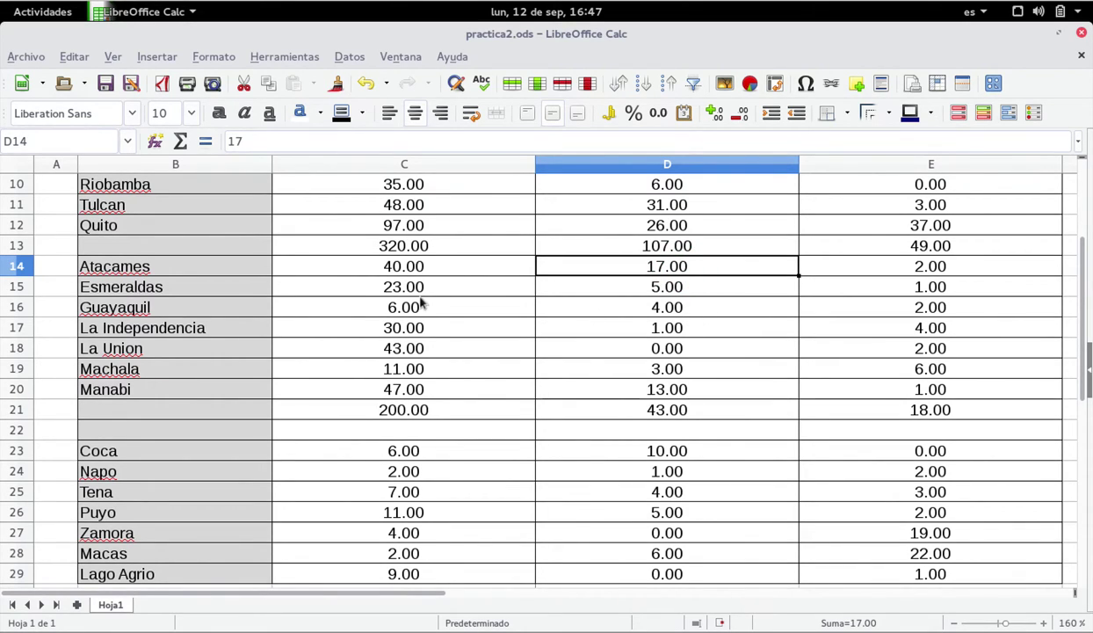
- Fill the sum formula from C21 down to C22 and compare the formulas in both cells
click(443, 411)
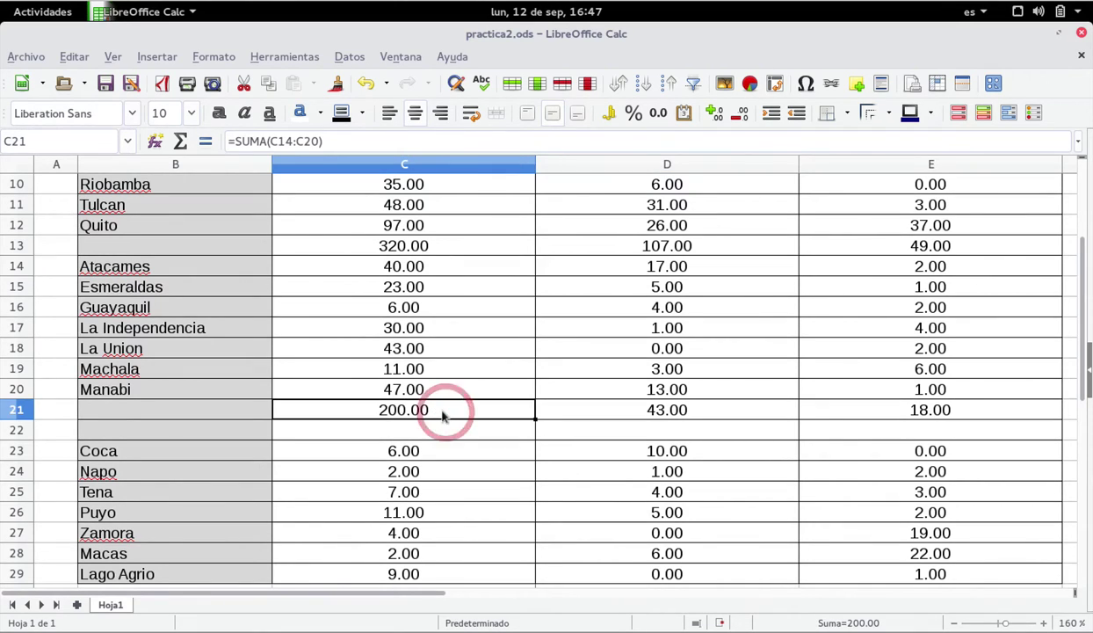
click(440, 428)
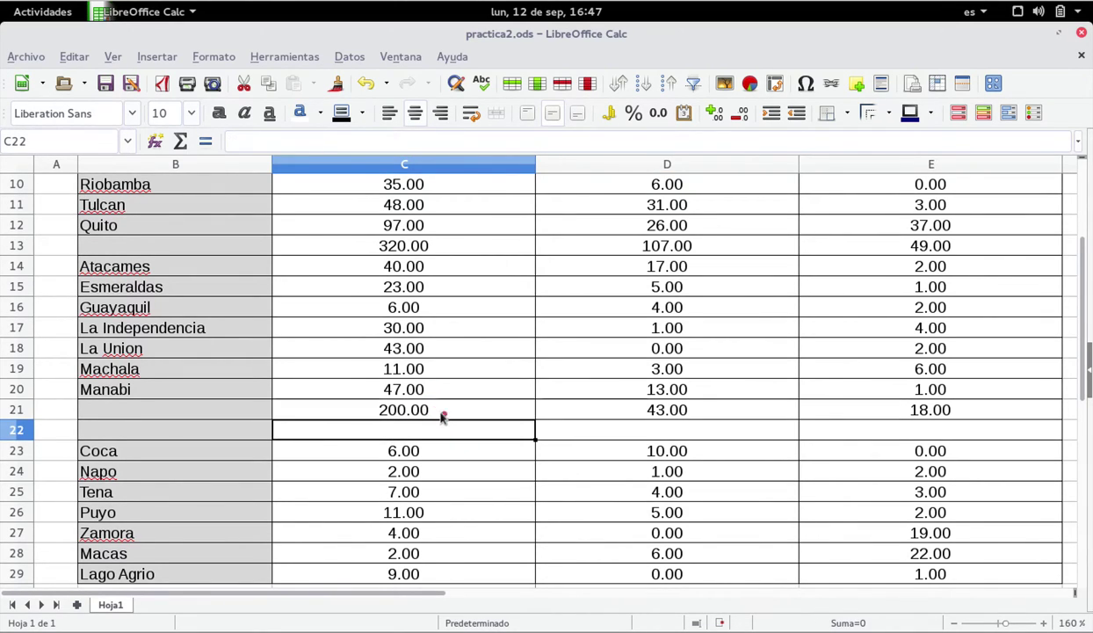
click(442, 415)
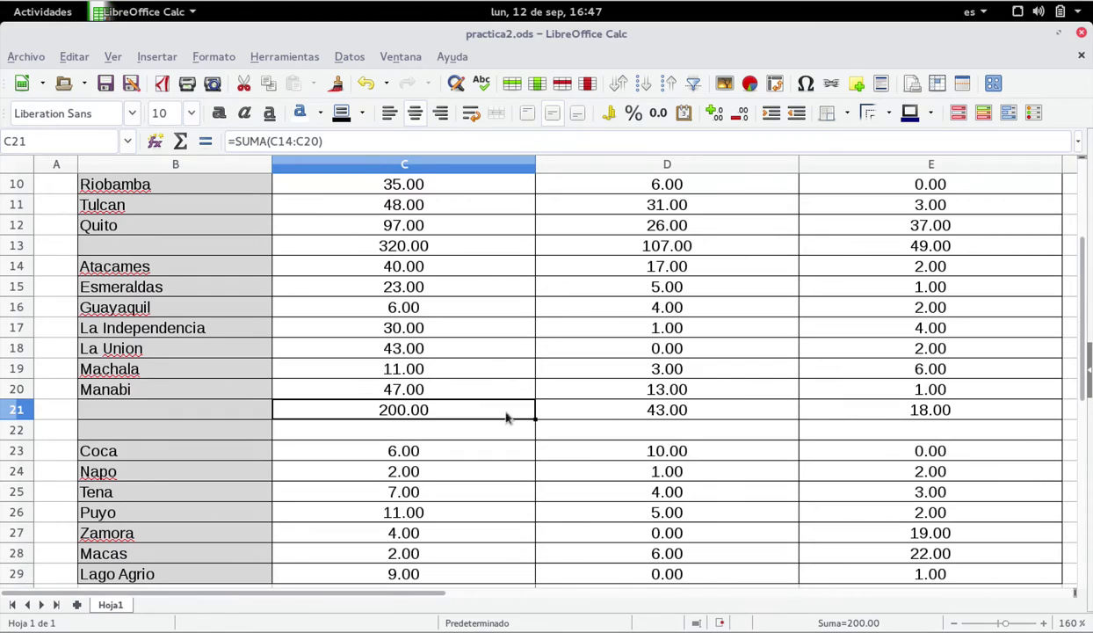
drag(533, 421, 530, 439)
click(461, 429)
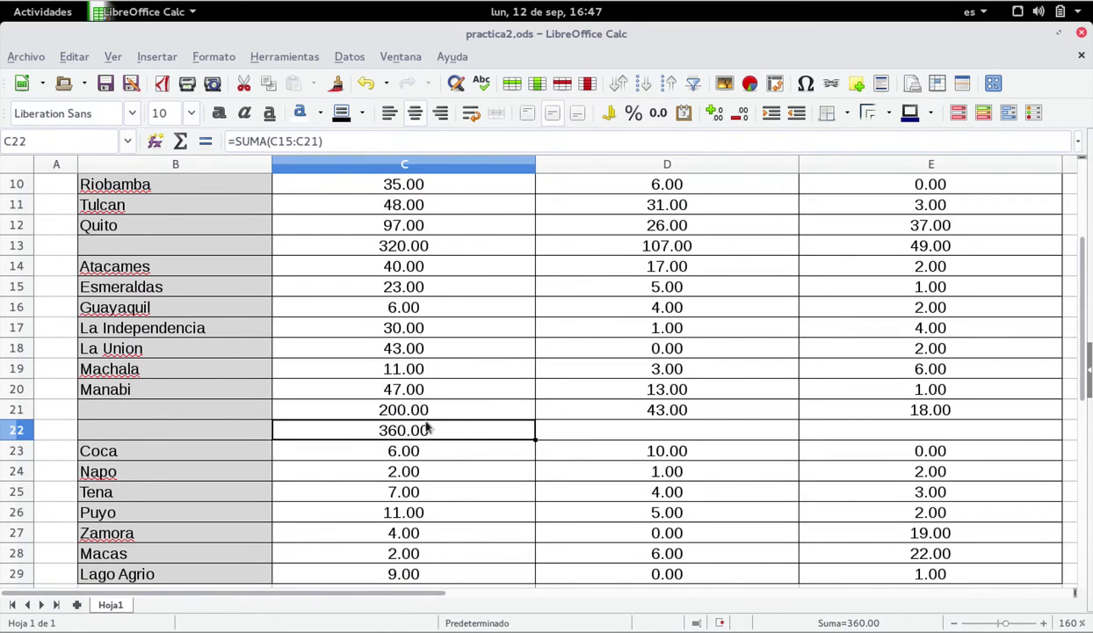
click(426, 411)
click(428, 430)
click(300, 142)
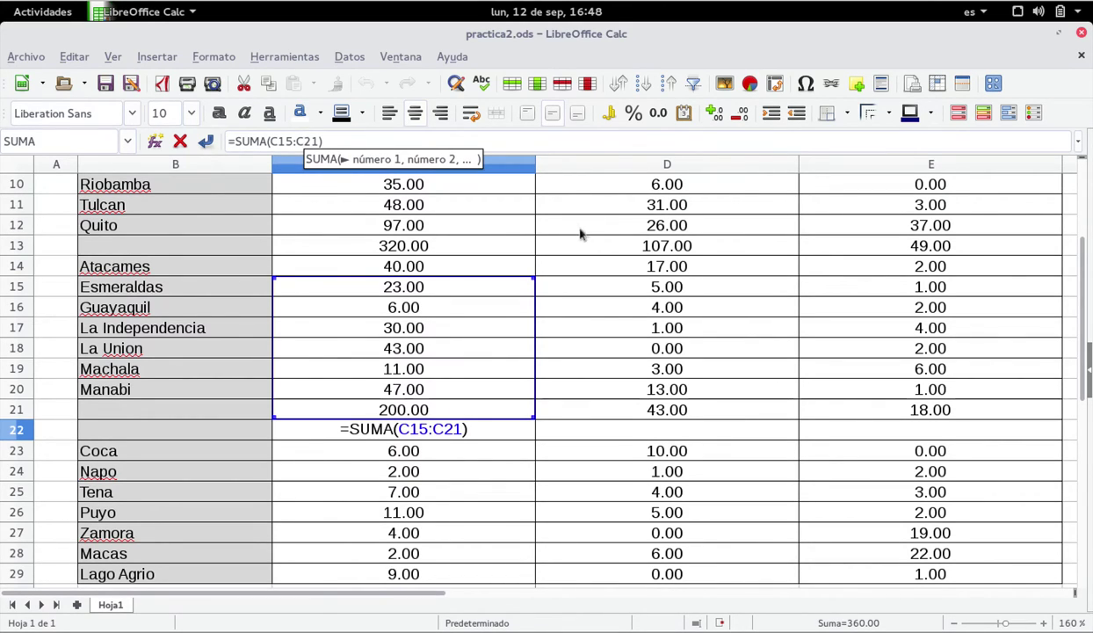
click(453, 243)
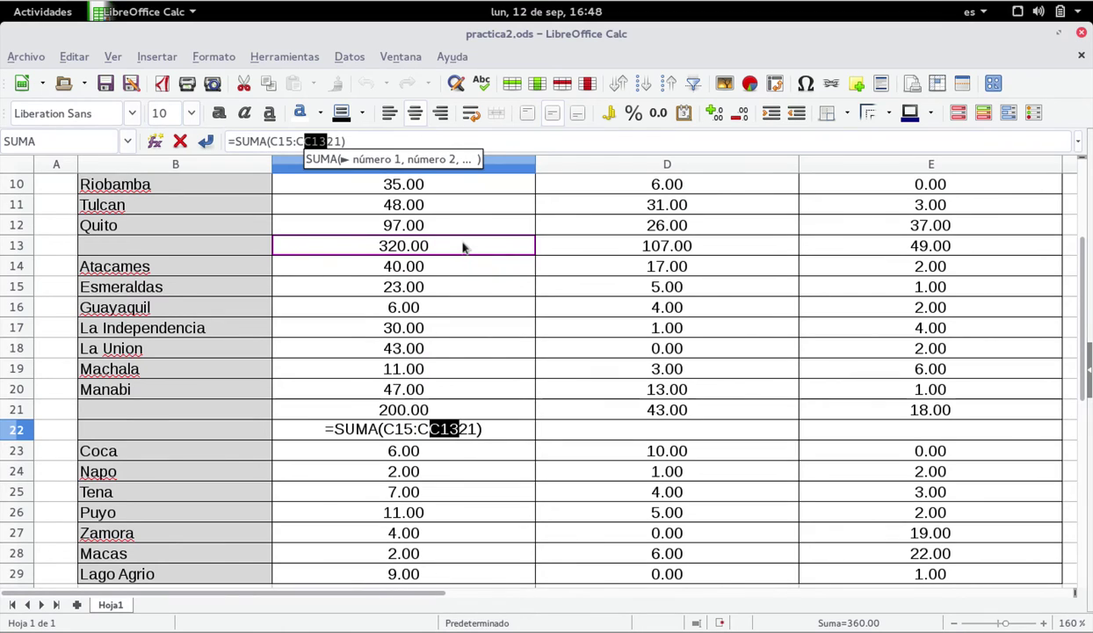
key(BackSpace)
key(Return)
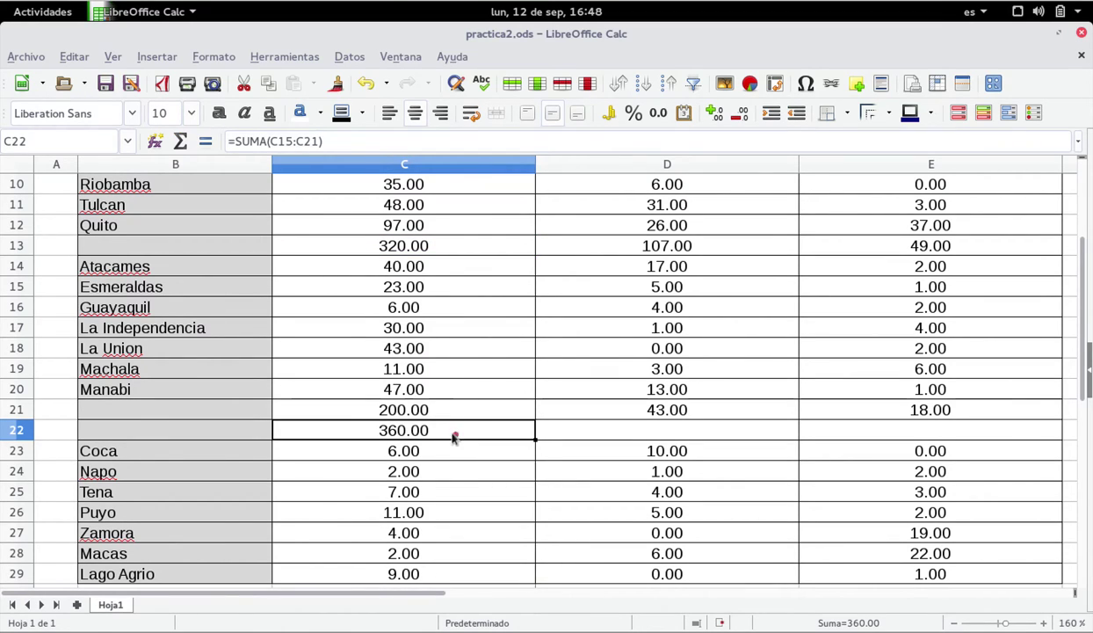
- Delete the whole formula from cell C22
double_click(454, 436)
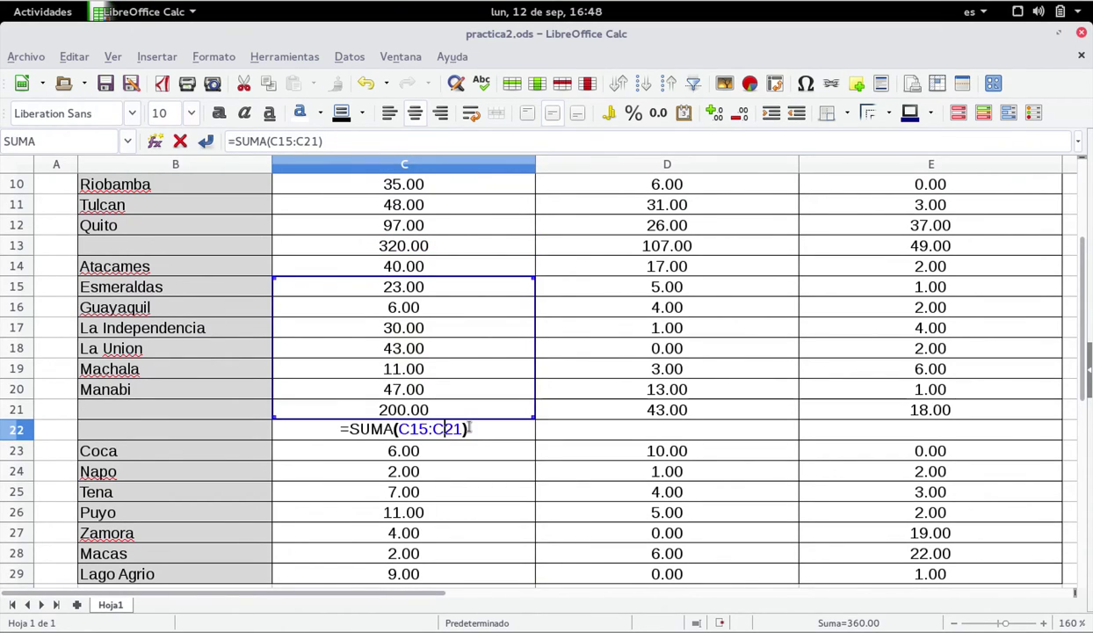
text($)
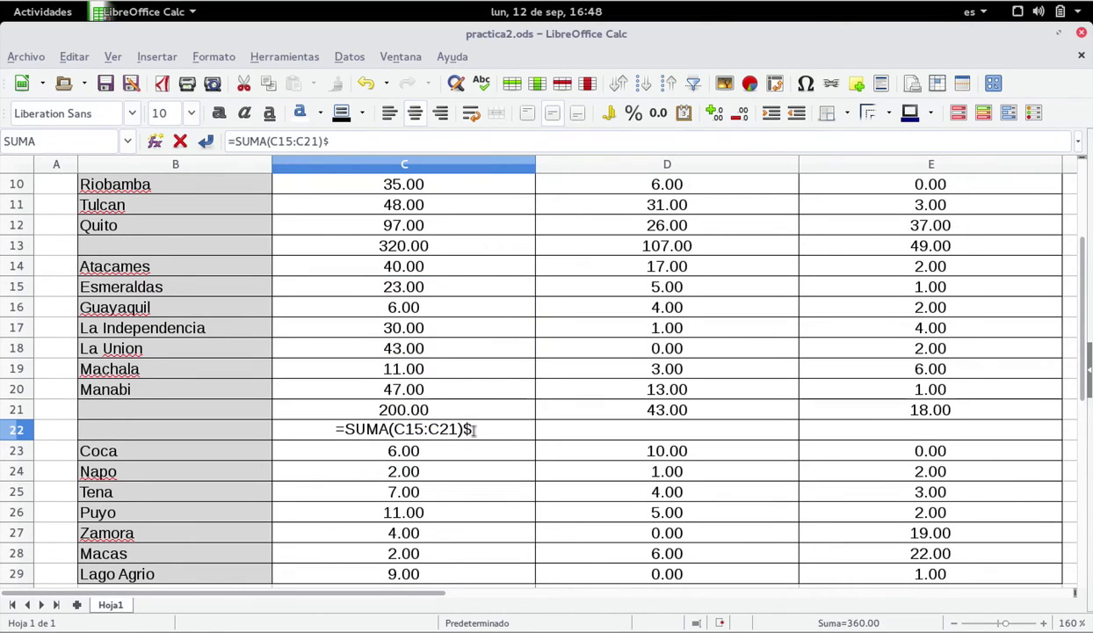
drag(478, 428, 334, 429)
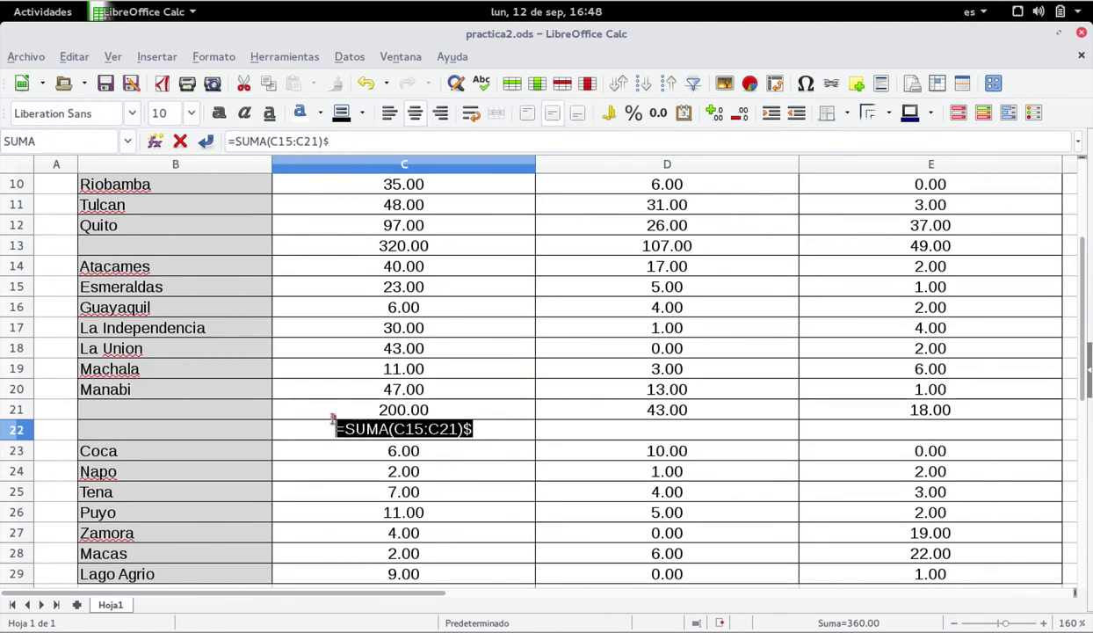
key(BackSpace)
click(491, 397)
click(446, 297)
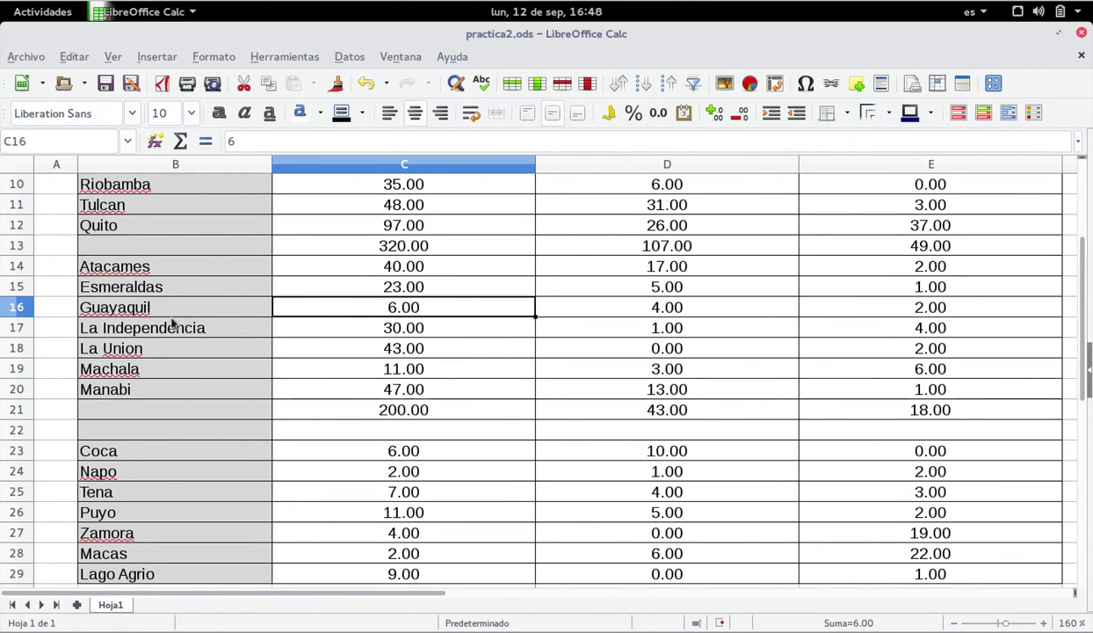
- In the sum formula of C21, make the row of the range's first reference absolute as C$14
click(380, 404)
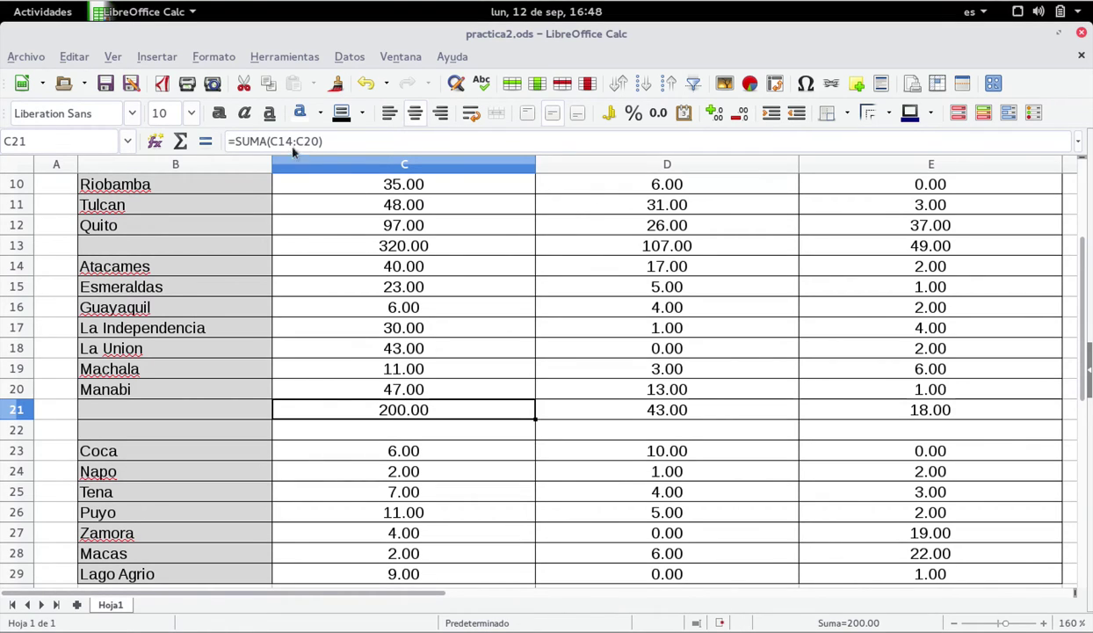
click(278, 141)
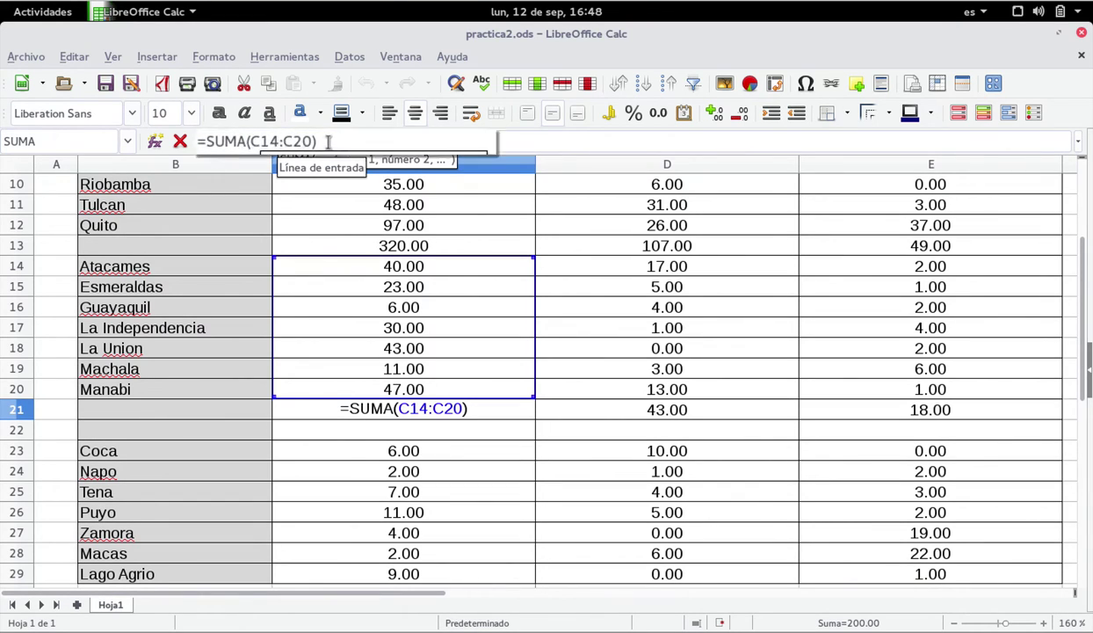
key(Left)
key(Left)
key(Left)
key(Left)
key(Left)
key(Left)
key(Left)
text($)
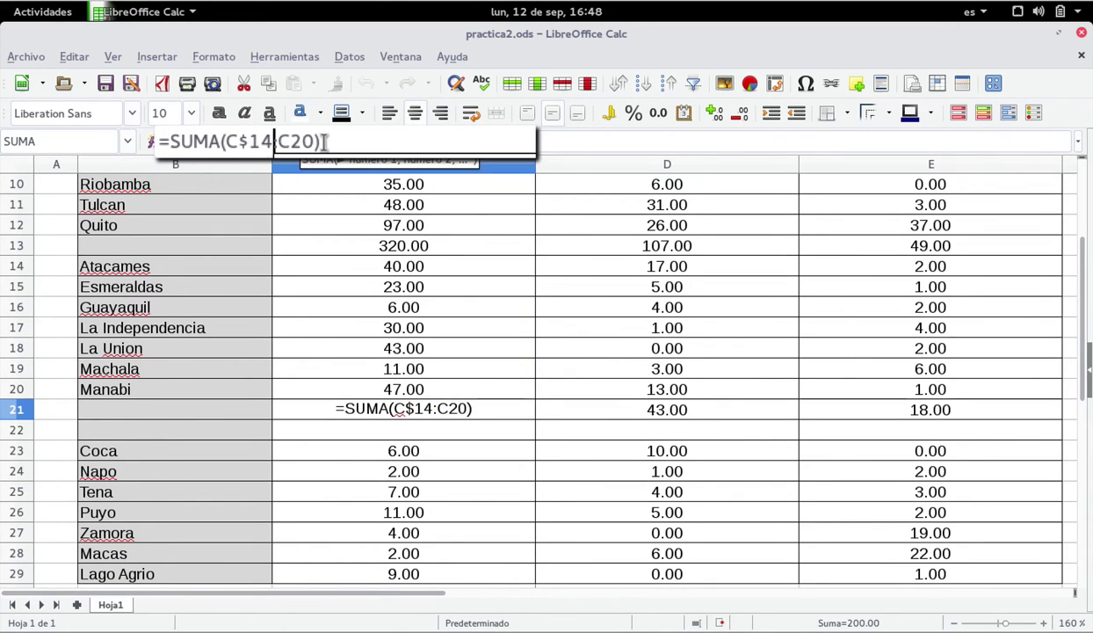
- Make the row of the range's last reference absolute as C$20 and commit the C21 formula as =SUMA(C$14:C$20)
key(Right)
key(Right)
key(Right)
key(Right)
text($)
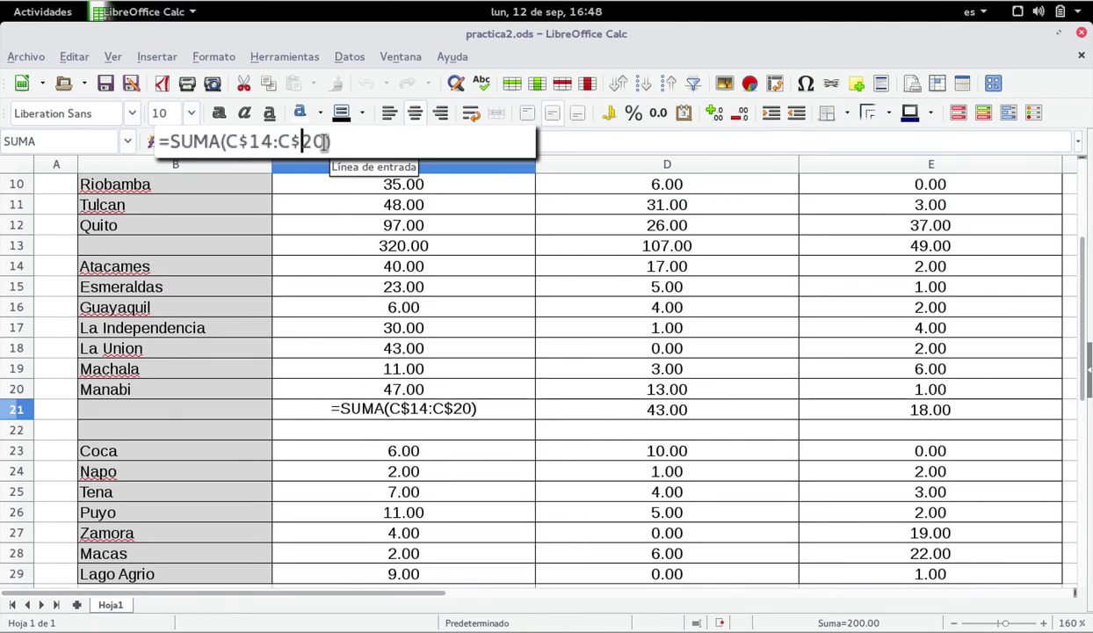
click(510, 405)
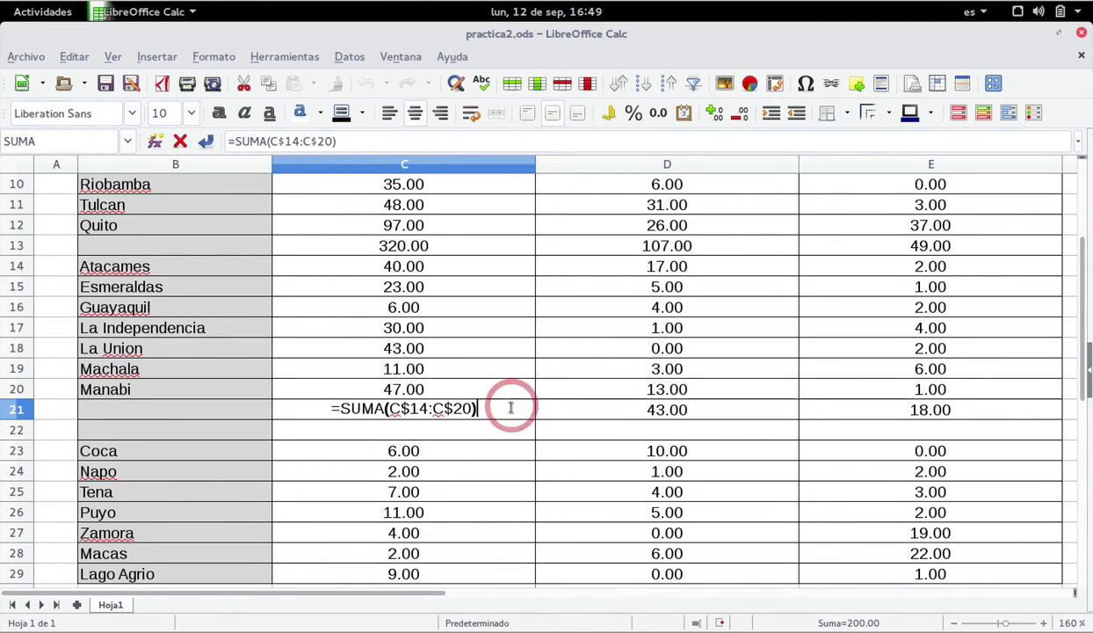
key(Return)
- Fill the row-absolute sum formula from C21 down to C22 and check the copied formula
click(499, 404)
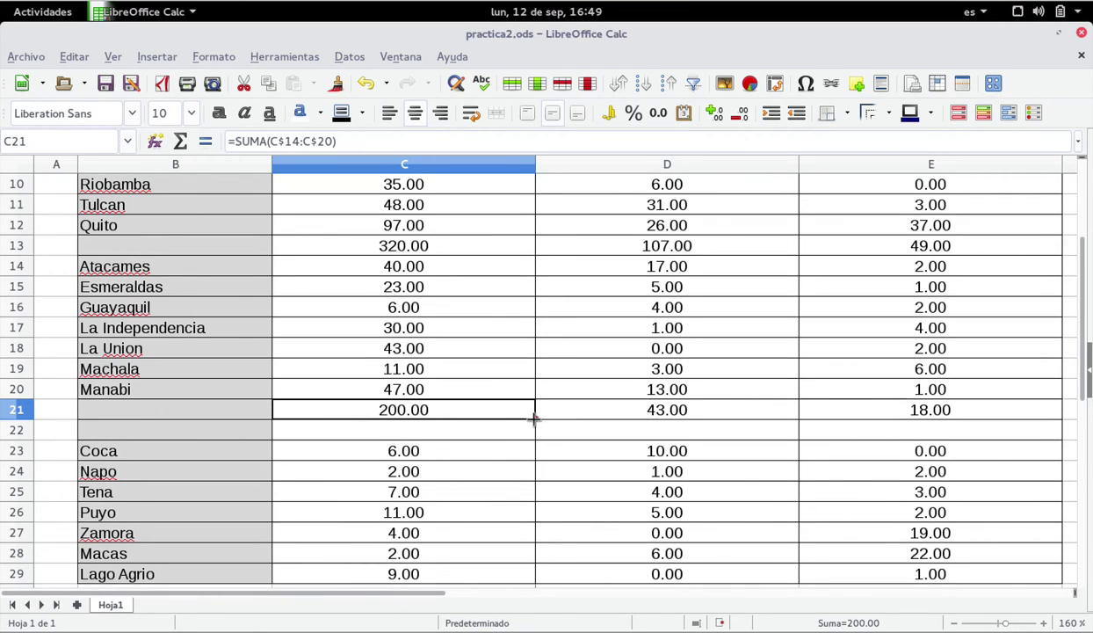
drag(534, 420, 532, 432)
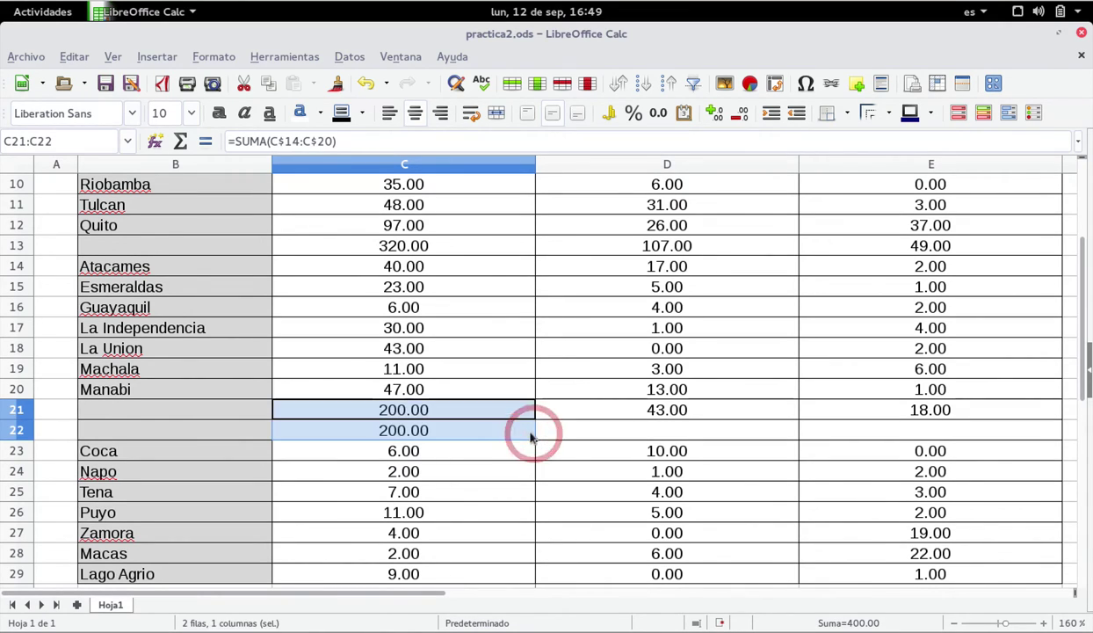
click(478, 435)
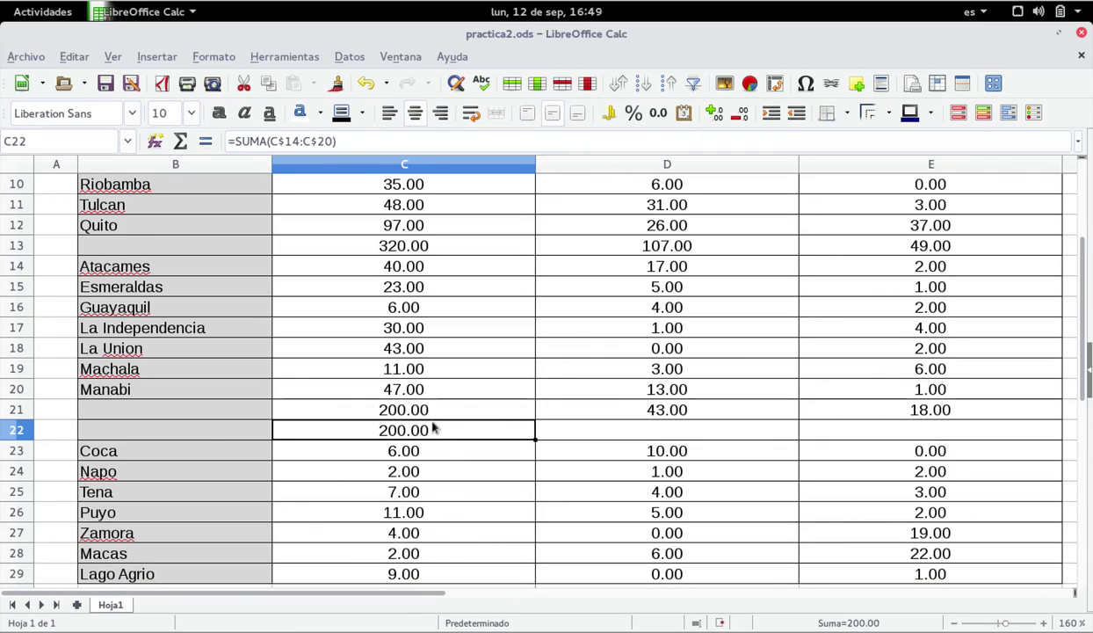
- Examine the cells referenced by the copied row-absolute sum formula in C22
click(306, 141)
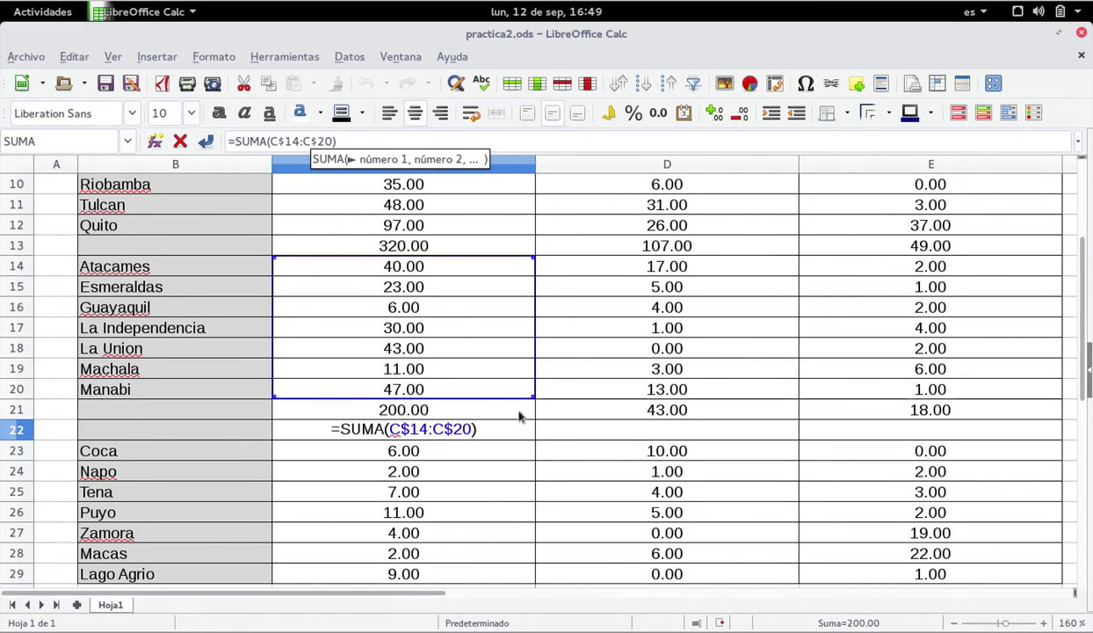
click(500, 451)
key(Return)
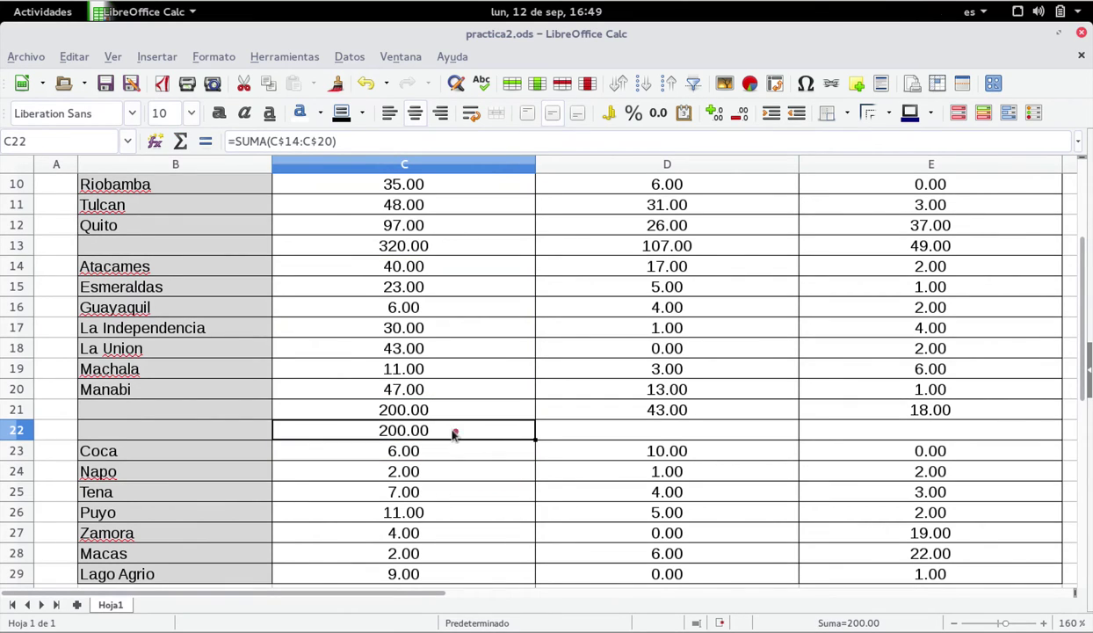
- Fill the row-absolute sum formula from C22 across to E22, check the copy in D22 and undo the fill
click(451, 430)
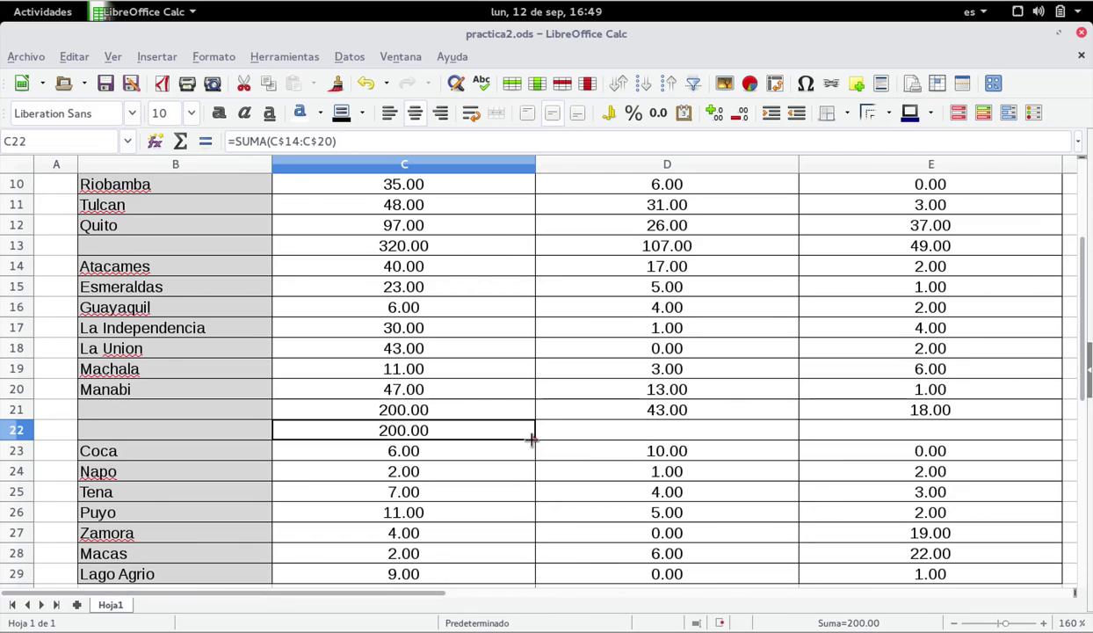
drag(532, 438, 967, 429)
click(690, 433)
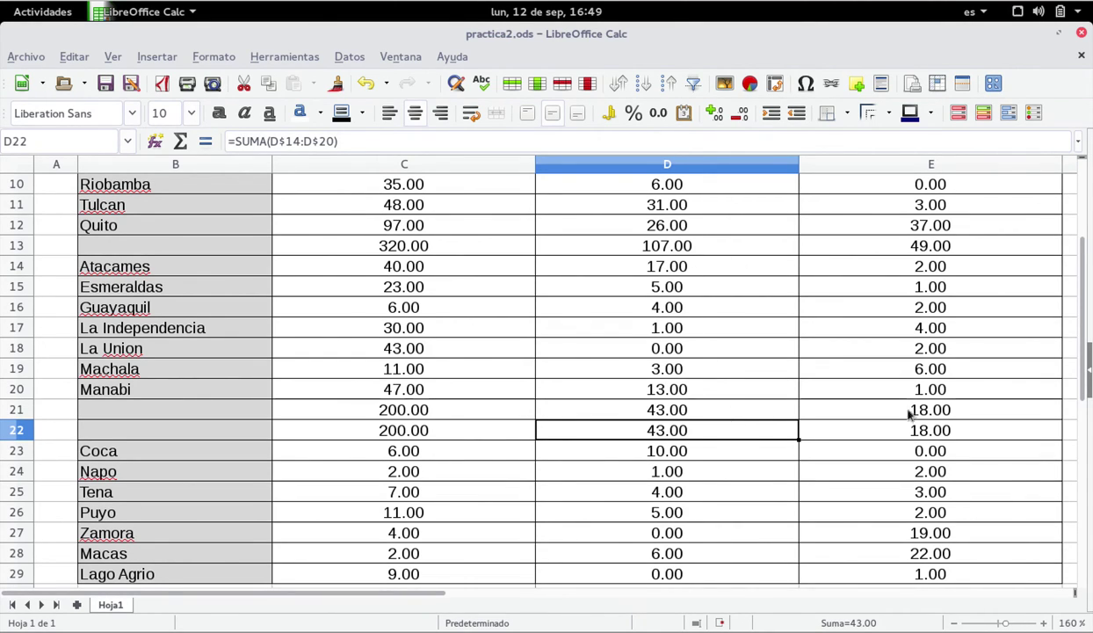
click(366, 83)
- Make the column of both range references in C22 absolute and commit the formula as =SUMA($C$14:$C$20)
click(441, 431)
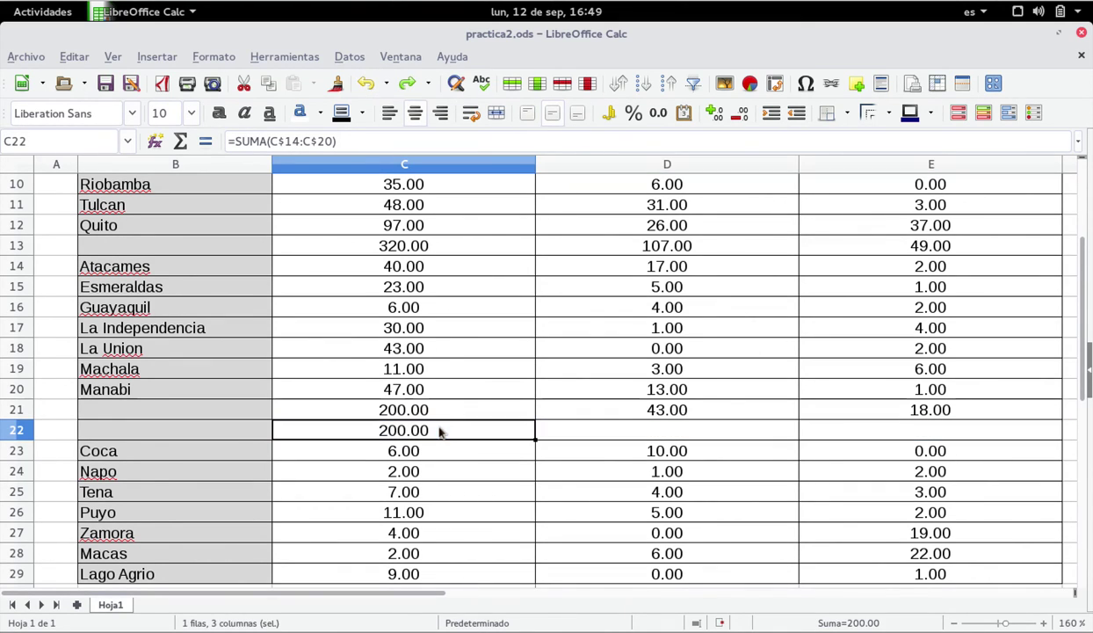
click(279, 140)
click(277, 139)
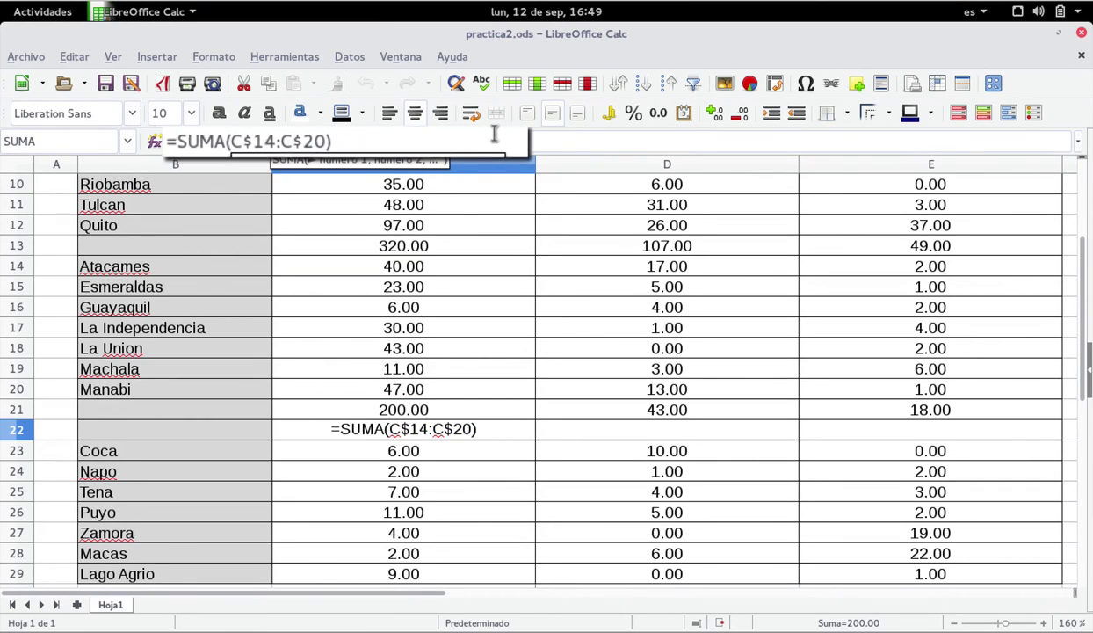
text($)
key(Right)
key(Right)
key(Right)
key(Right)
key(Right)
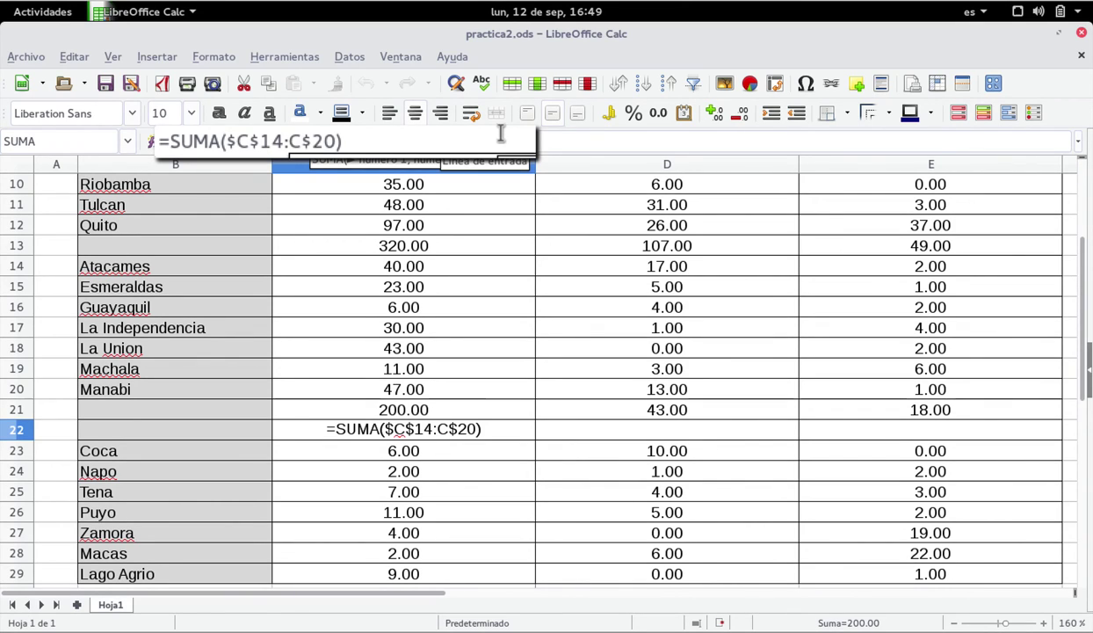
text($)
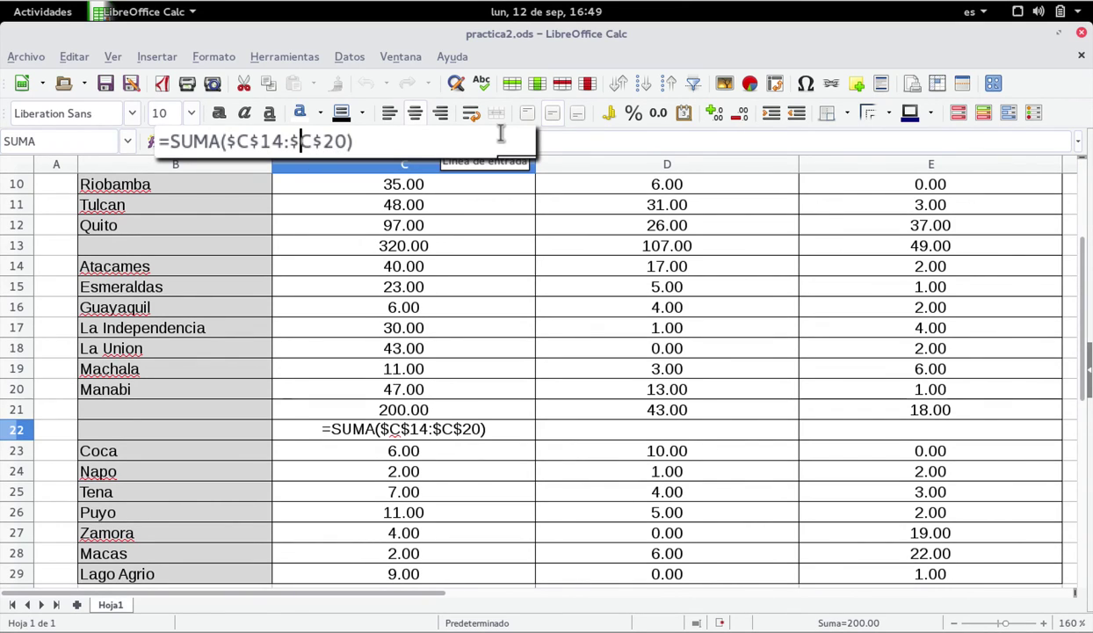
key(Return)
- Fill the fully absolute sum formula from C22 across to E22 and check the copied formula in D22
click(491, 430)
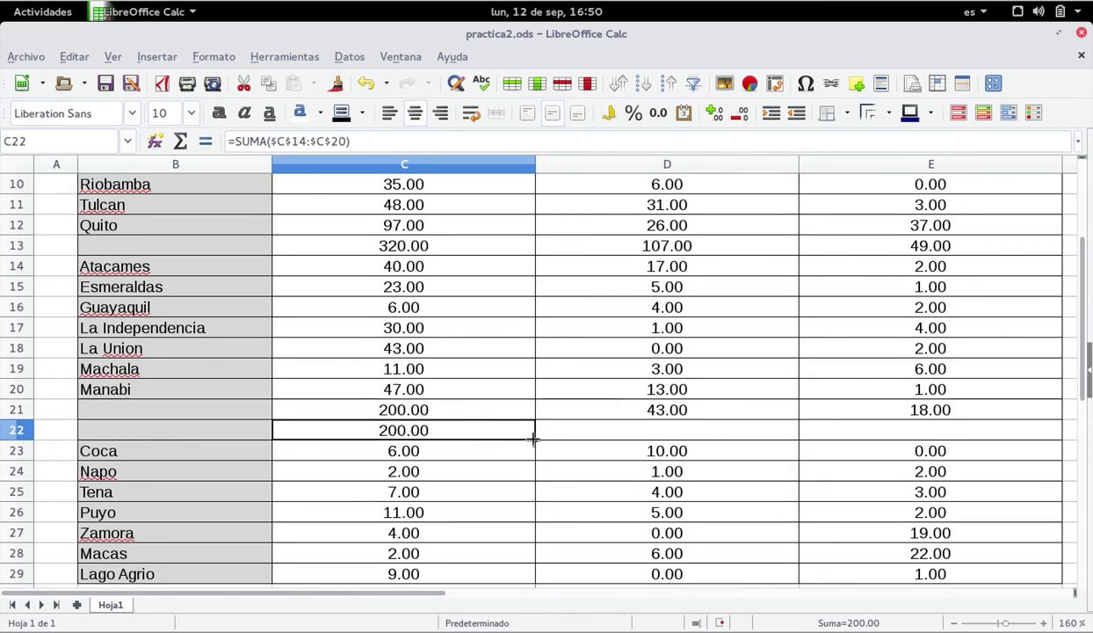
drag(543, 437, 975, 441)
click(582, 431)
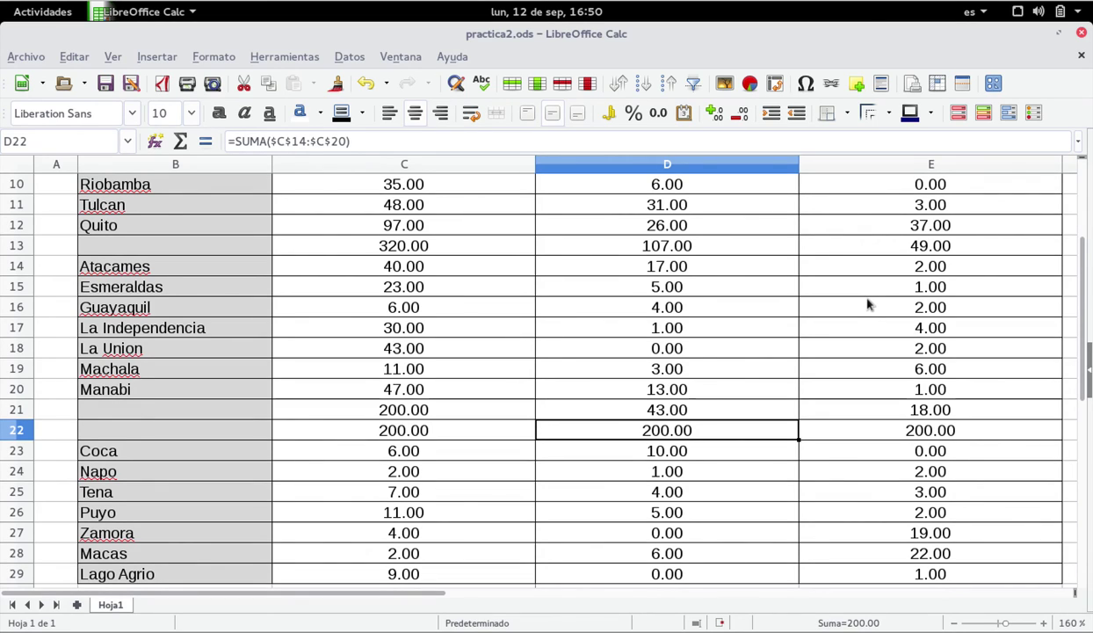
- Delete the contents of E22, D22 and C22, leaving the cell formats in place
click(883, 432)
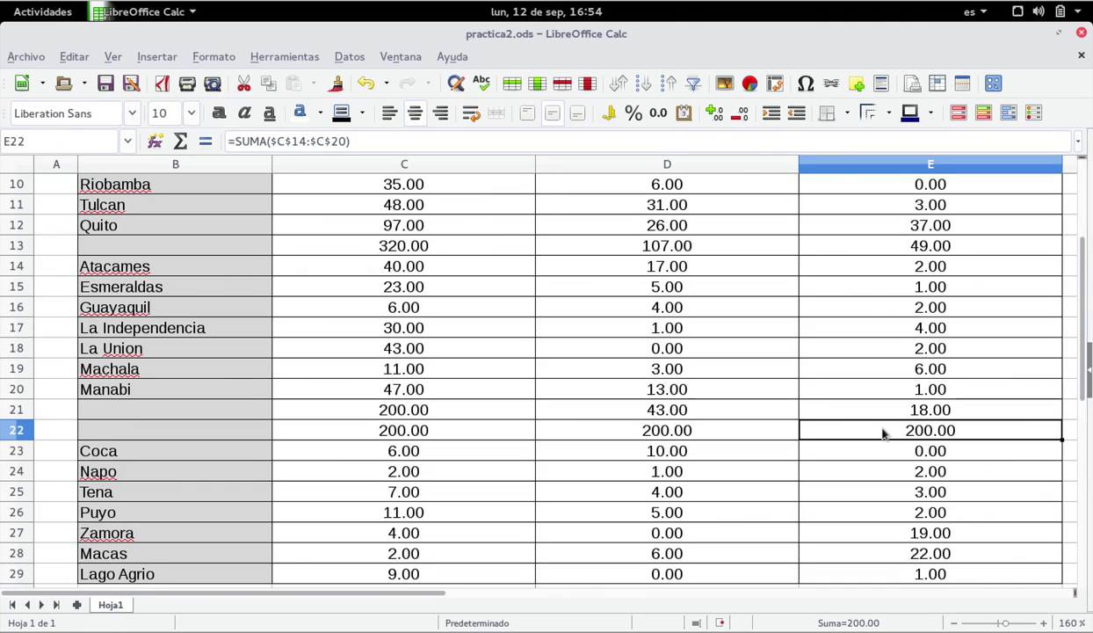
key(BackSpace)
key(Return)
key(Left)
key(BackSpace)
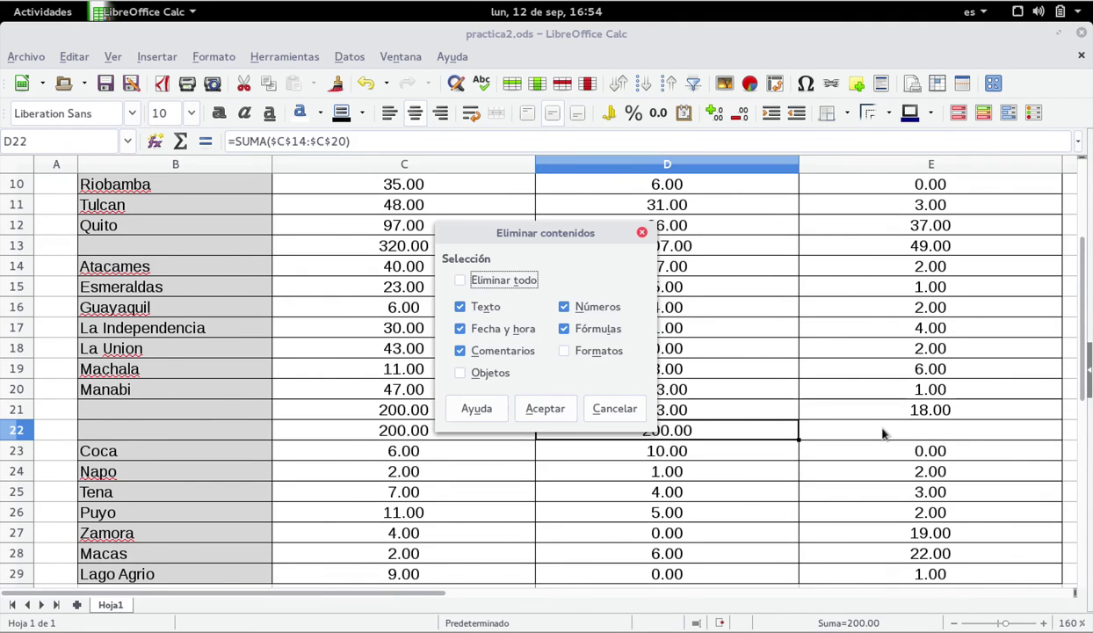
click(545, 408)
key(Left)
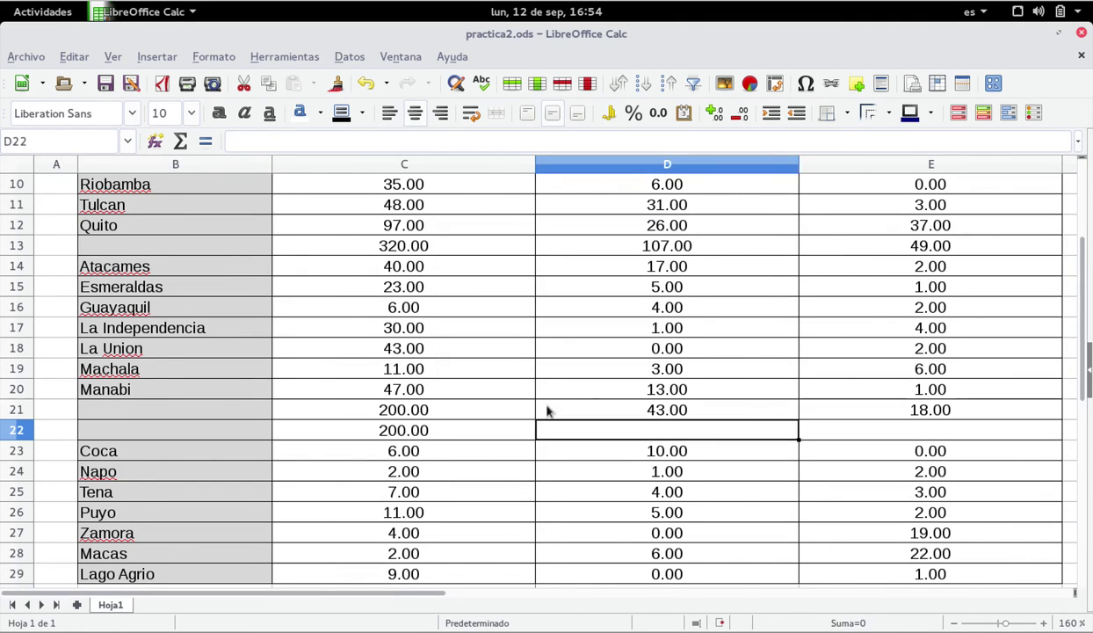
key(BackSpace)
click(545, 409)
- Enter a sum formula in C30, below Lago Agrio, that adds the range C23:C29
scroll(502, 334, down, 2)
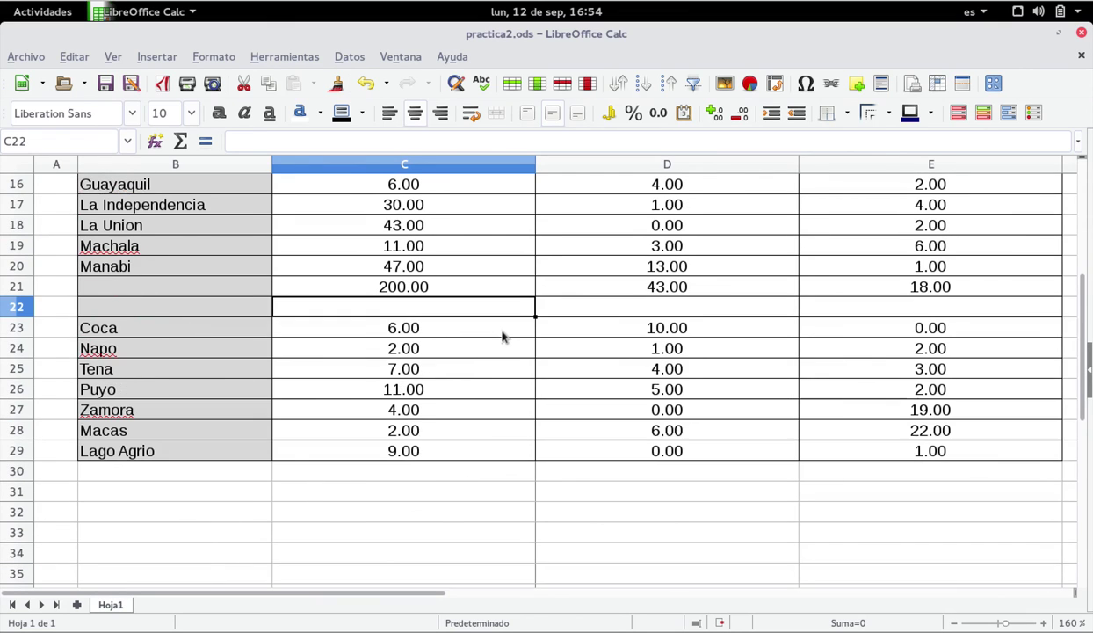
click(400, 472)
text(=)
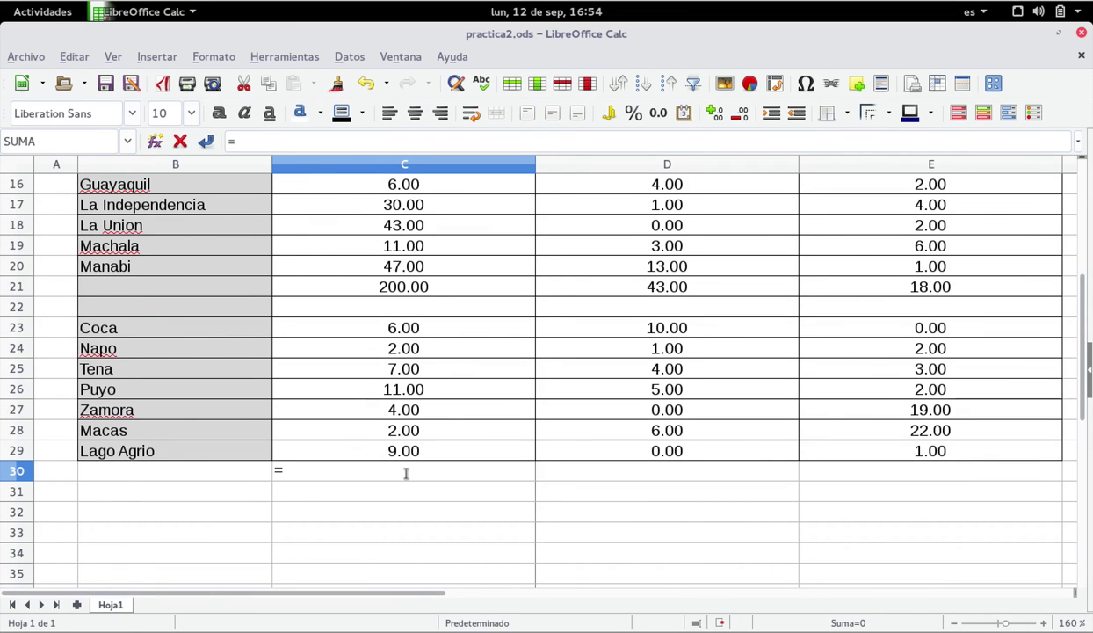
text(suma()
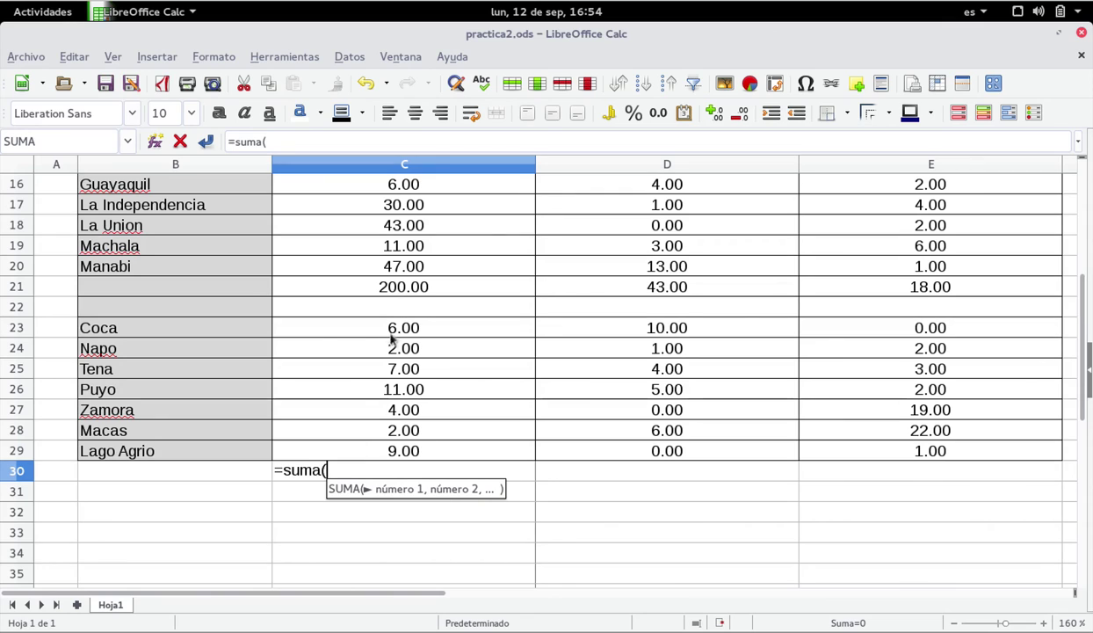
drag(392, 338, 407, 452)
key(Return)
- Fill the sum formula from C30 across to E30
click(434, 474)
drag(533, 480, 823, 485)
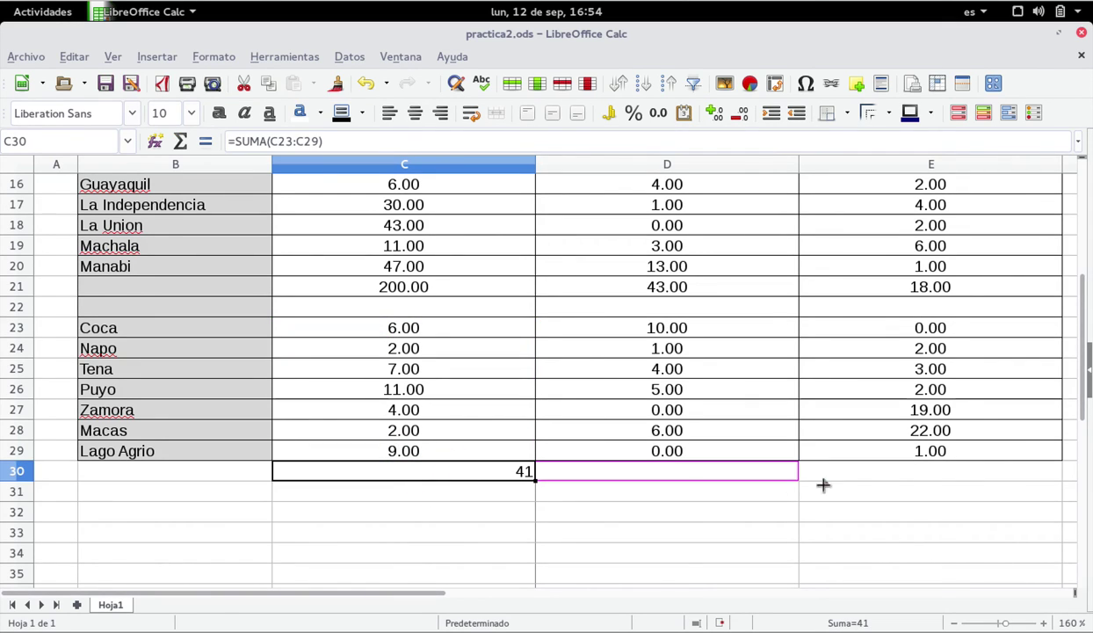
drag(946, 477, 941, 478)
click(666, 519)
click(415, 471)
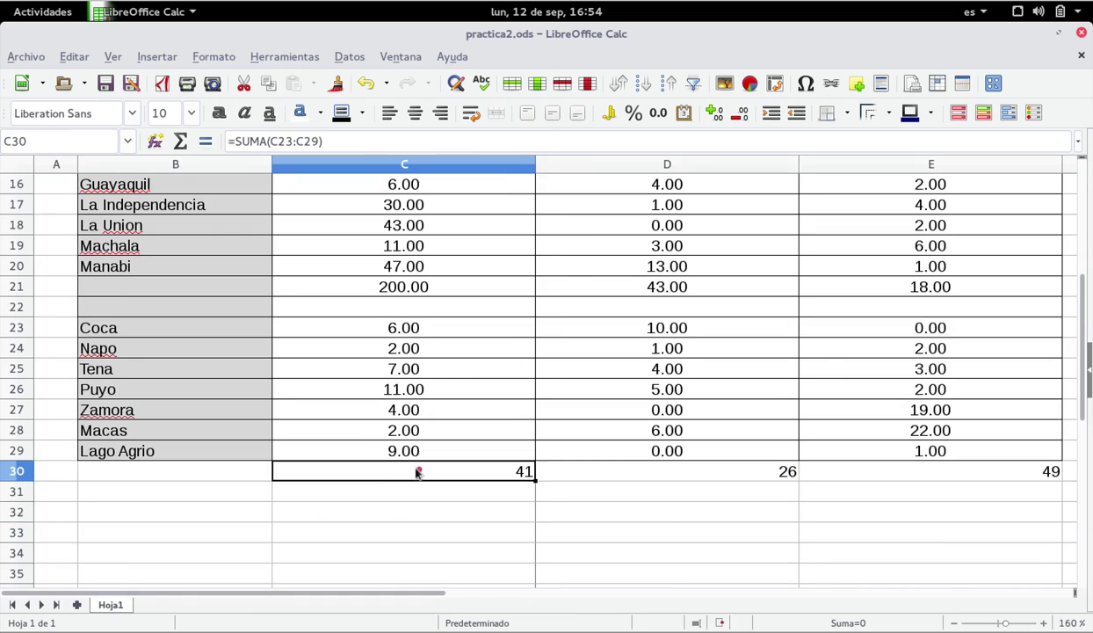
drag(414, 471, 635, 388)
scroll(635, 388, down, 4)
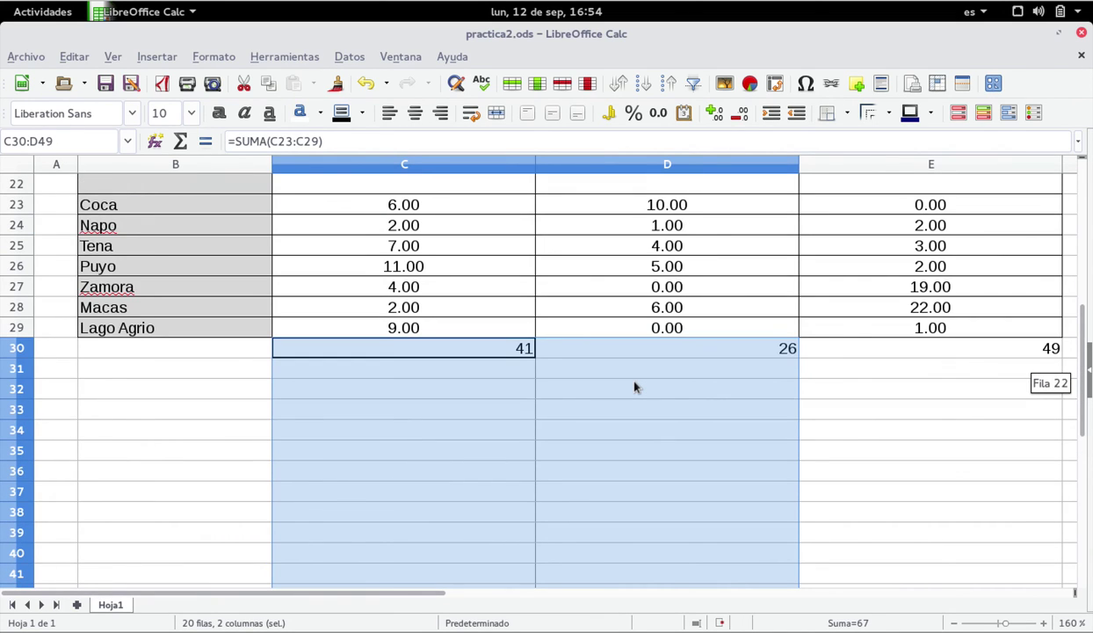
scroll(573, 387, up, 2)
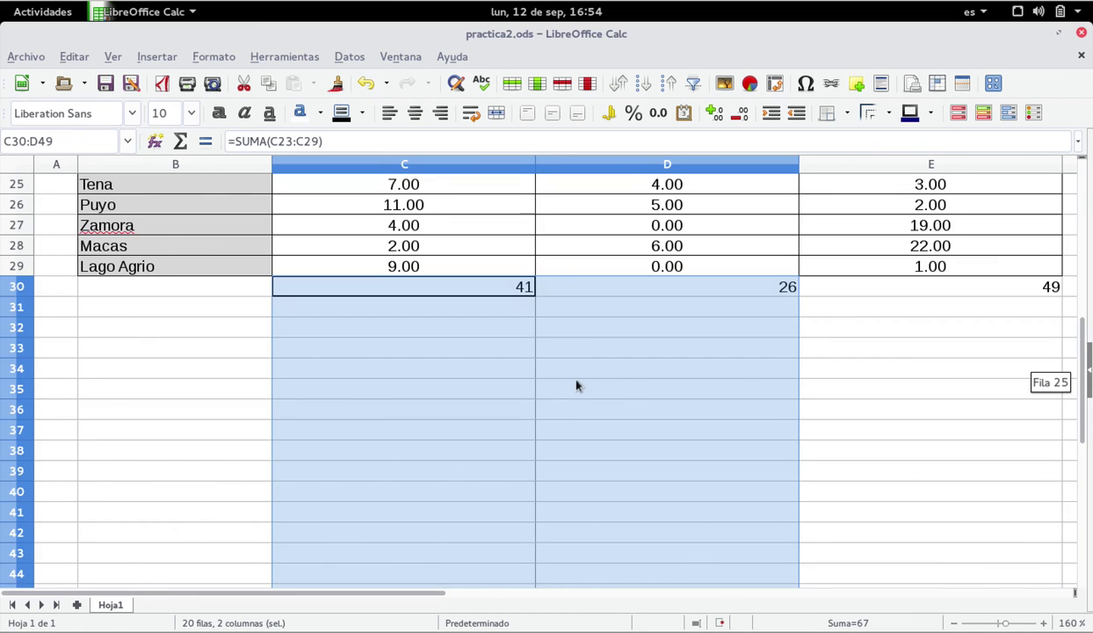
click(578, 367)
- Format the range C30:E43 as numbers with two decimals and centre its contents horizontally
drag(383, 293, 897, 552)
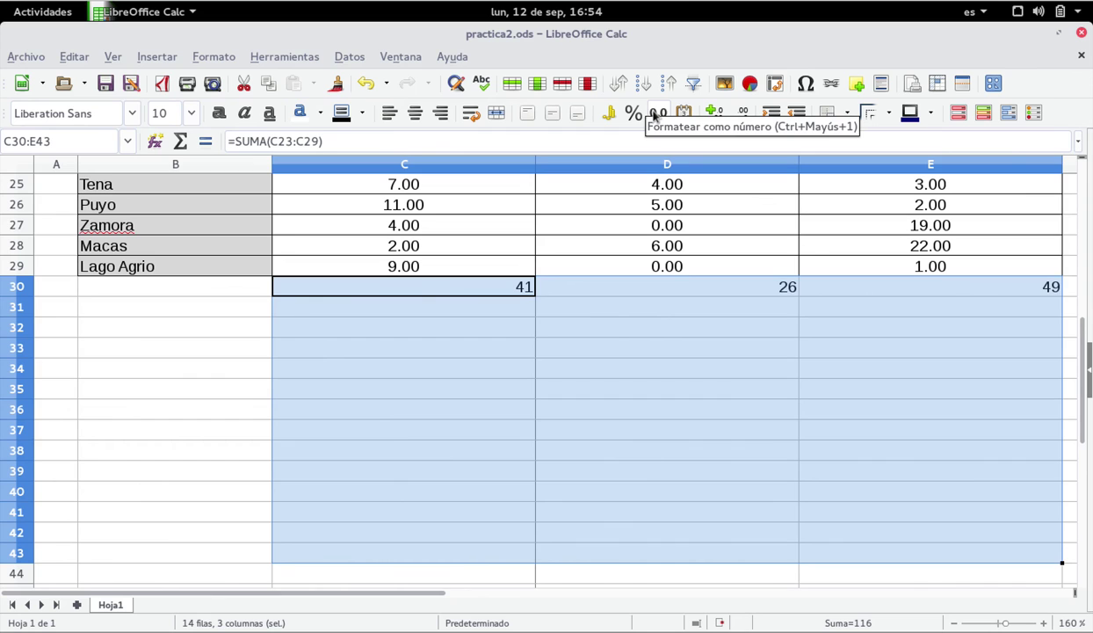
click(656, 113)
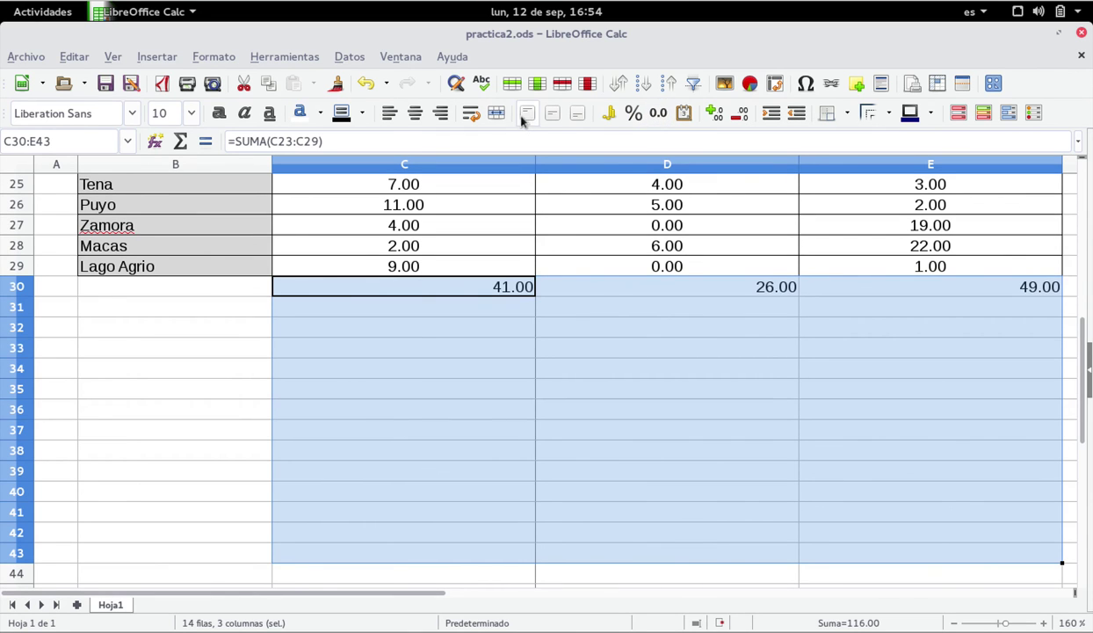
click(415, 114)
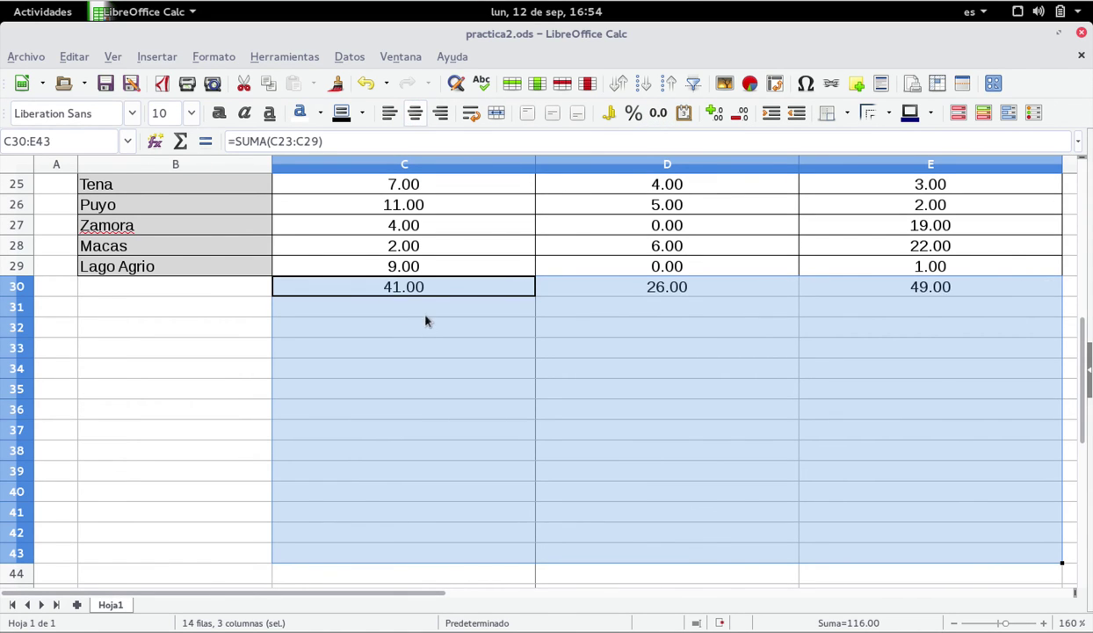